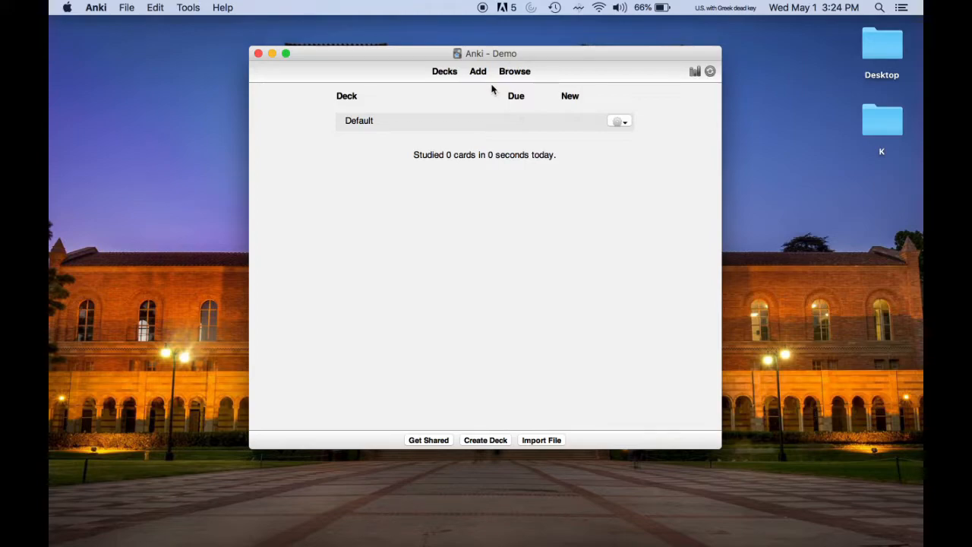
- Add a Basic card to the Default deck with front "What color is the sky?" and back "Blue", and finish adding
{"action": "left_click", "coordinate": [480, 75]}
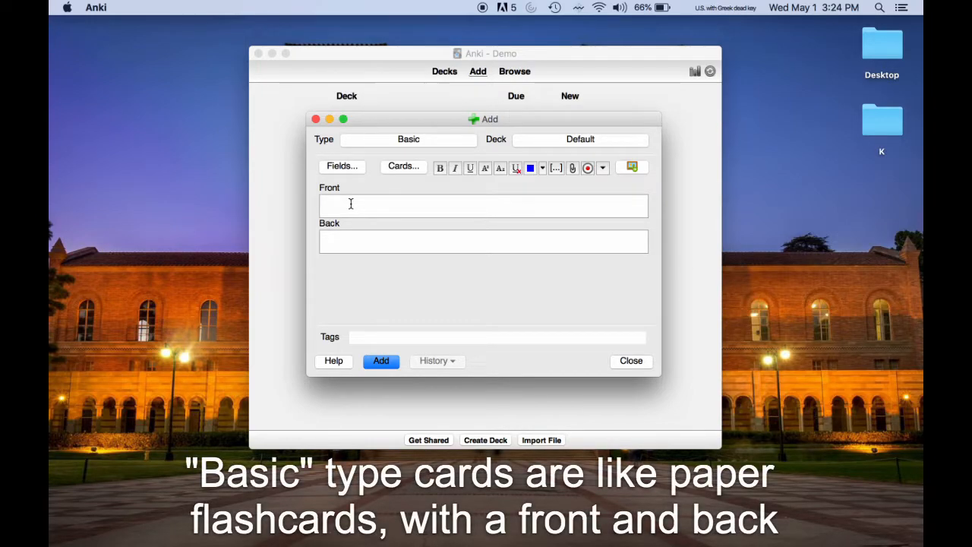
{"action": "type", "text": "What color is the sky?"}
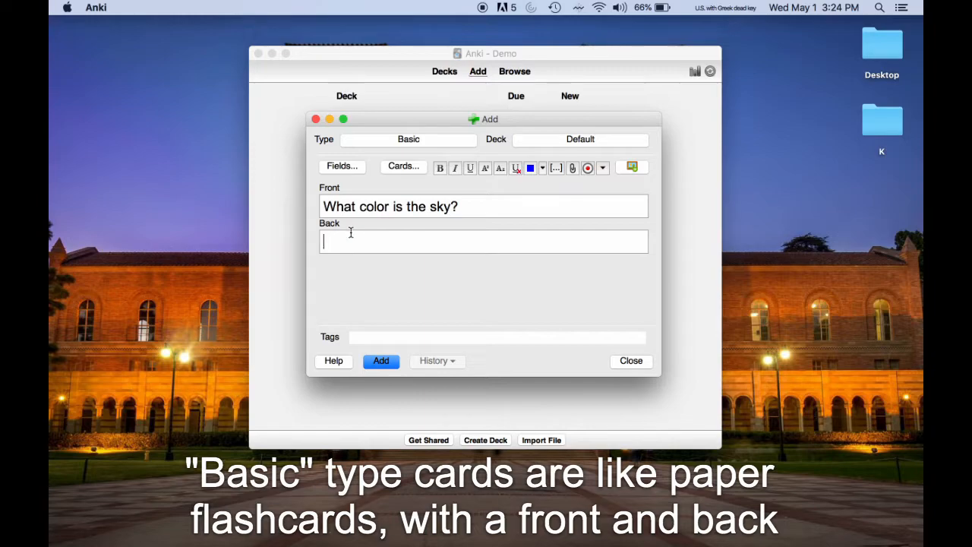
{"action": "type", "text": "Blue"}
{"action": "left_click", "coordinate": [377, 362]}
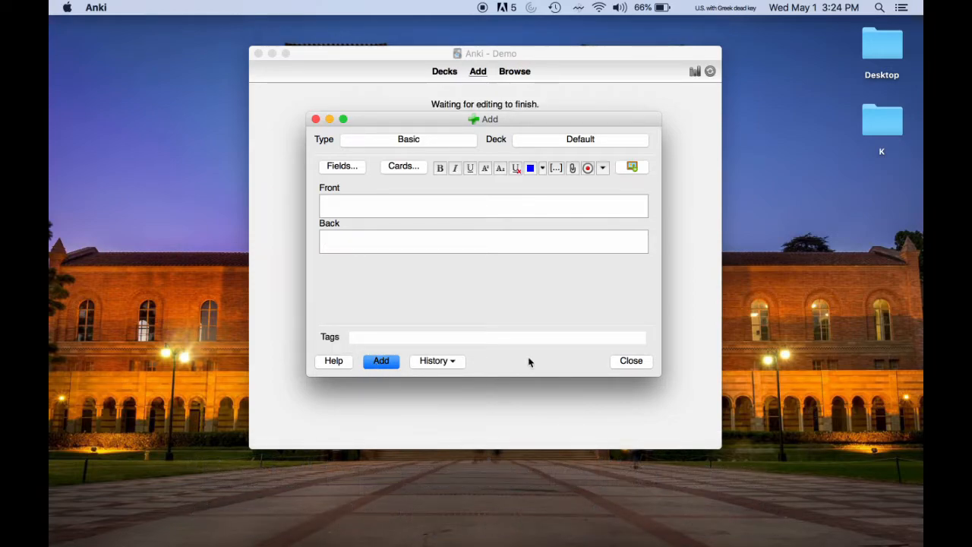
{"action": "left_click", "coordinate": [616, 365]}
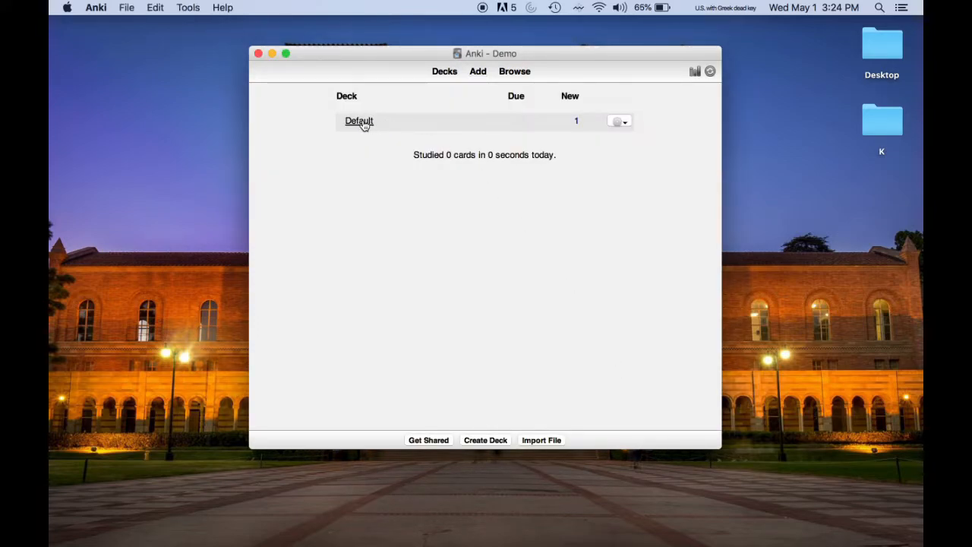
- Study the Default deck and reveal the answer on the Basic card about the sky's color
{"action": "left_click", "coordinate": [362, 122]}
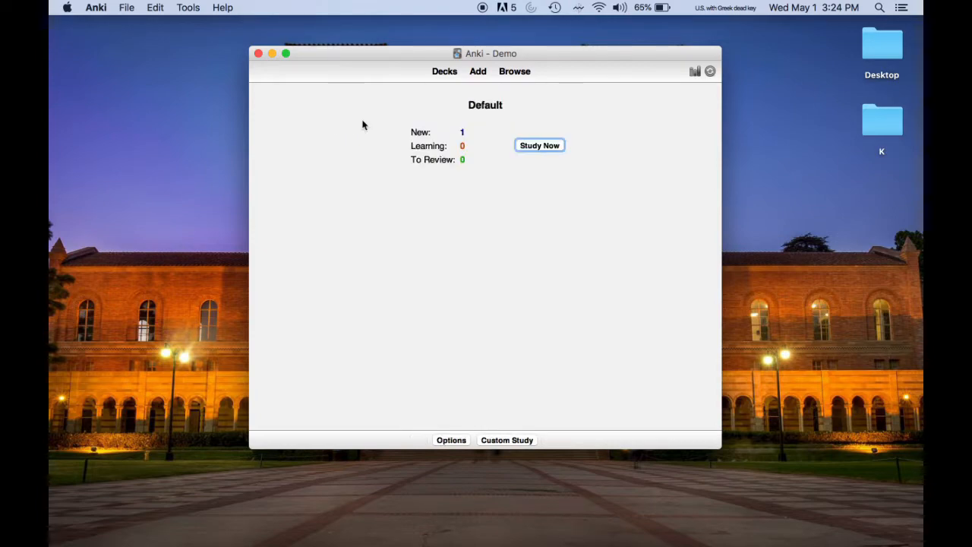
{"action": "left_click", "coordinate": [532, 145]}
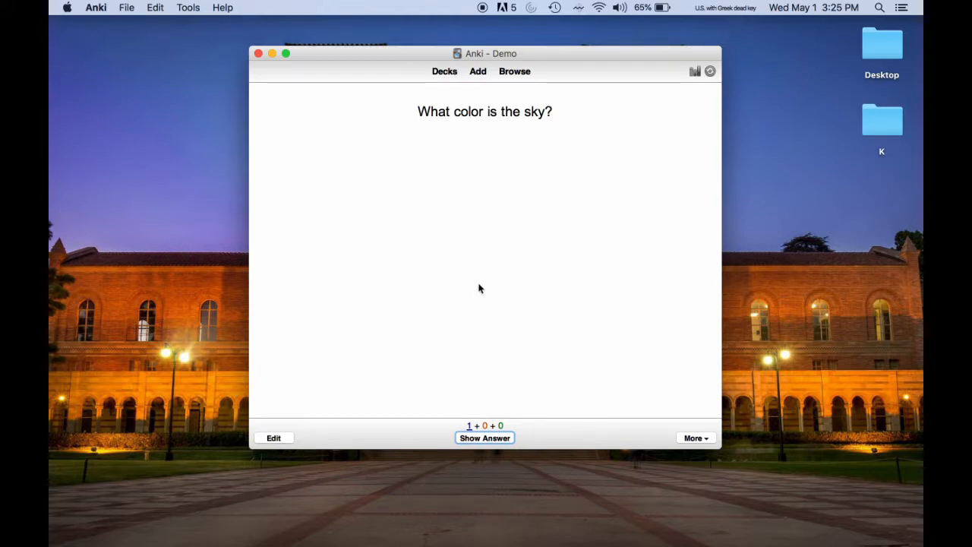
{"action": "left_click", "coordinate": [470, 442]}
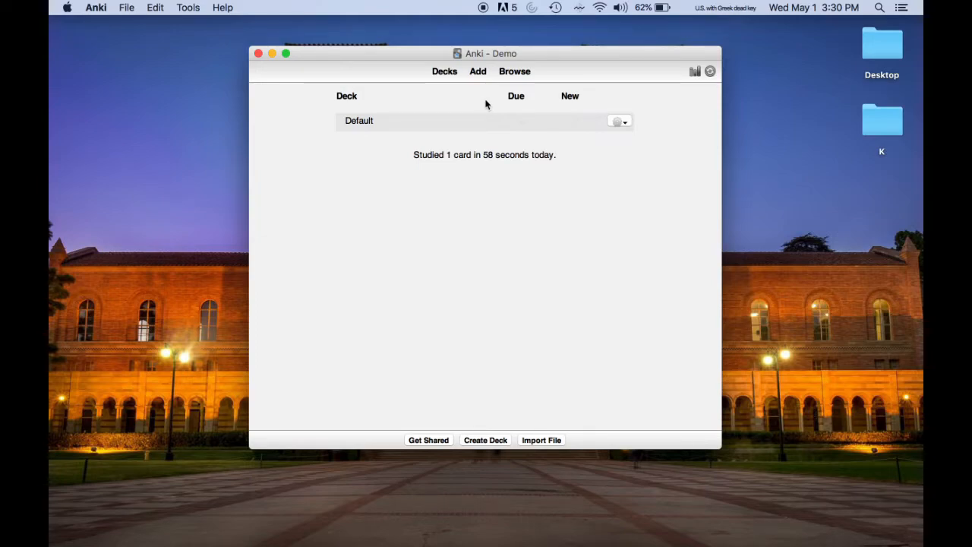
- Start a new note and set its type to Cloze
{"action": "left_click", "coordinate": [478, 72]}
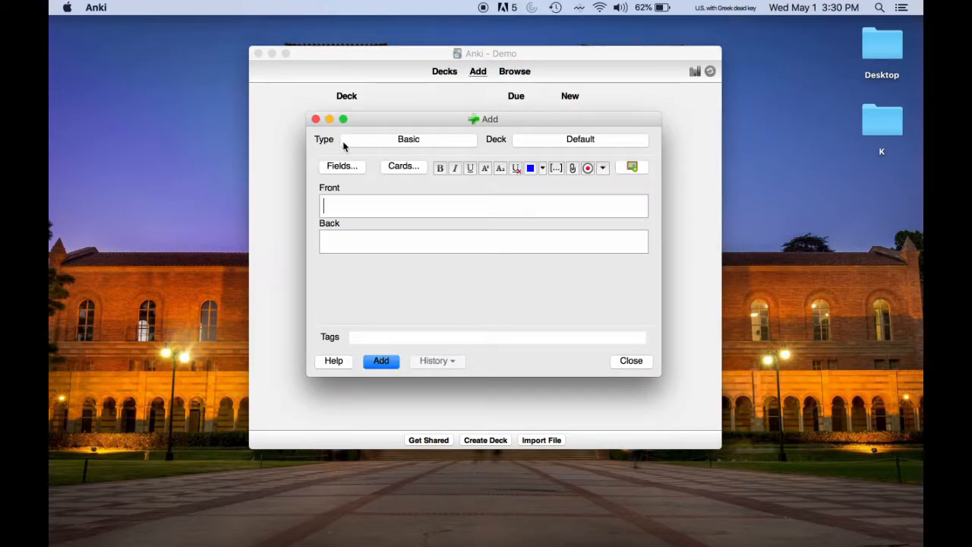
{"action": "left_click", "coordinate": [410, 139]}
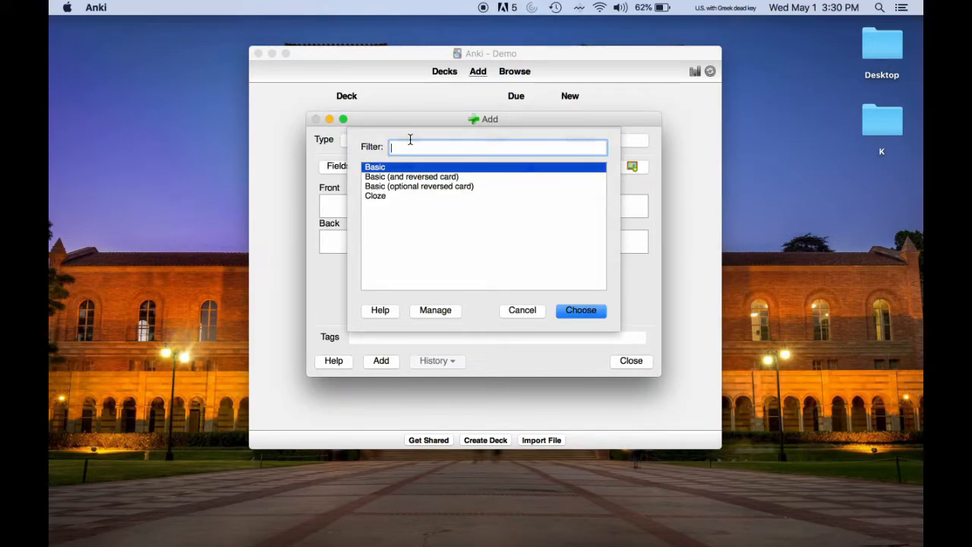
{"action": "left_click", "coordinate": [386, 195]}
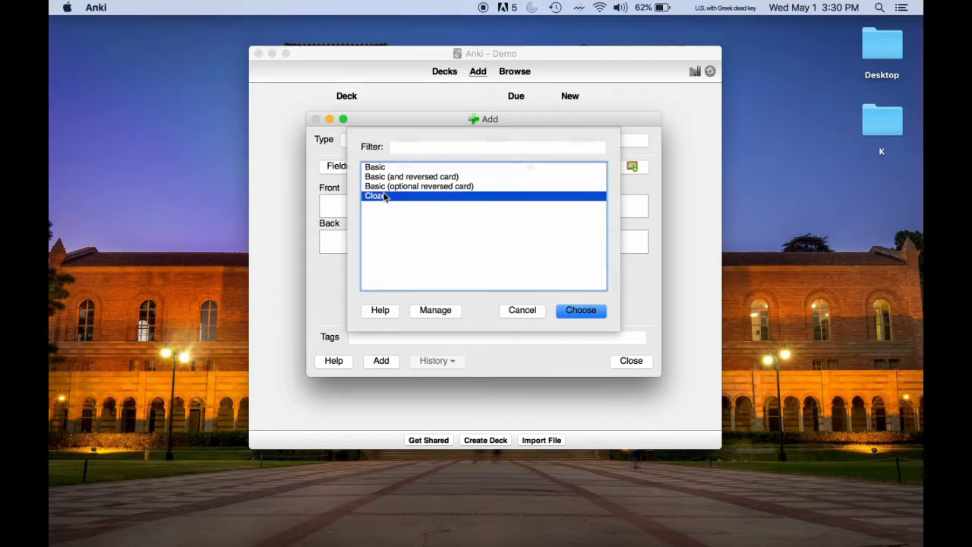
{"action": "left_click", "coordinate": [569, 310]}
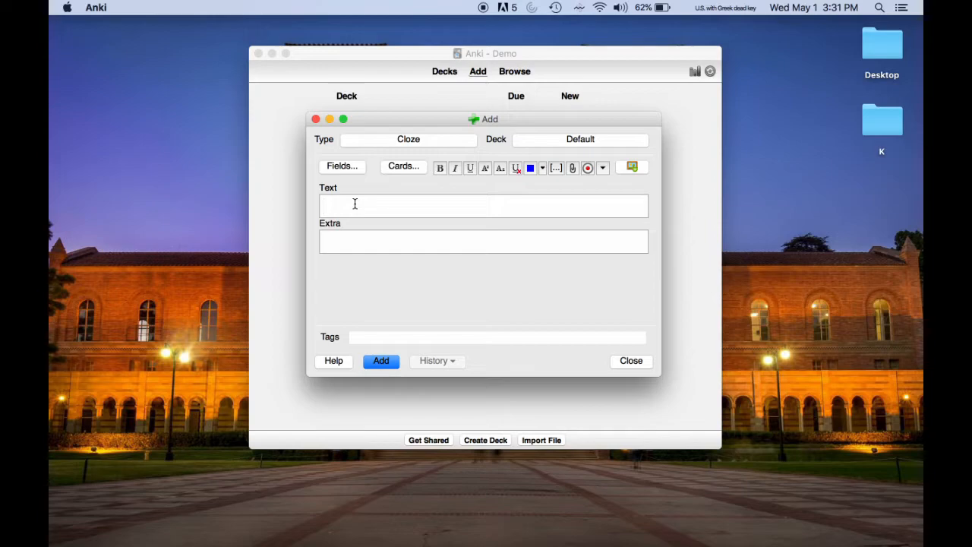
- Add the cloze note "What color is the sky?" with "Blue" on a separate line as the c1 deletion, and finish adding
{"action": "type", "text": "What color is the sky?"}
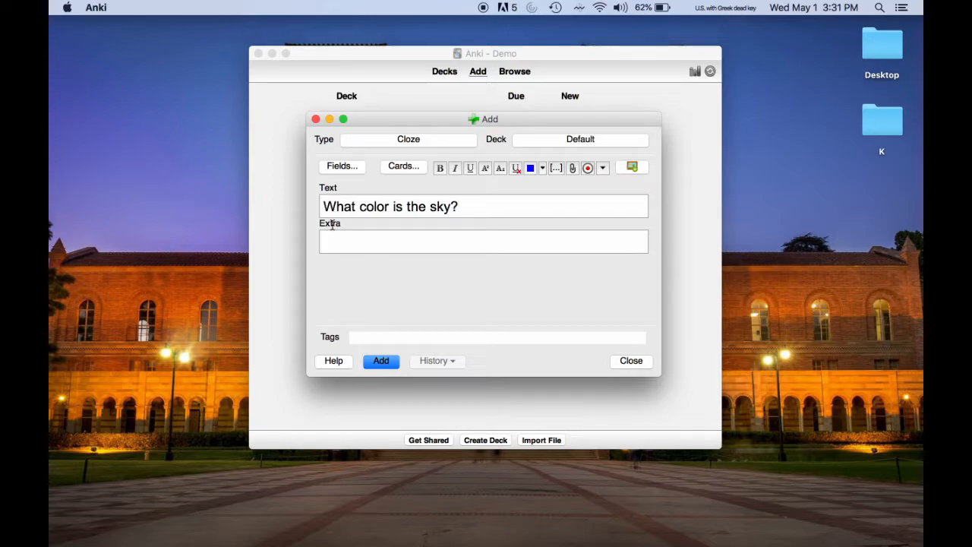
{"action": "key", "text": "Return"}
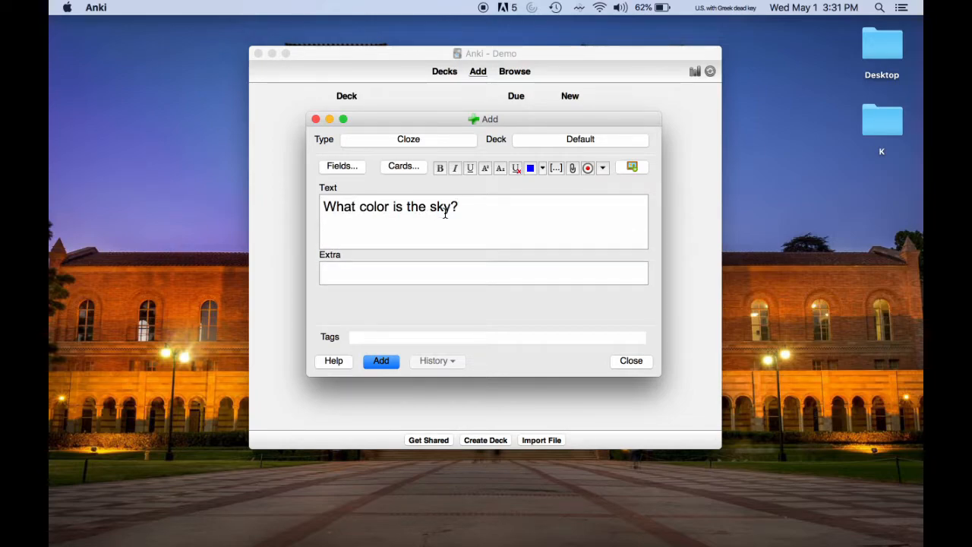
{"action": "type", "text": "Blue"}
{"action": "left_click_drag", "start_coordinate": [352, 237], "coordinate": [325, 238]}
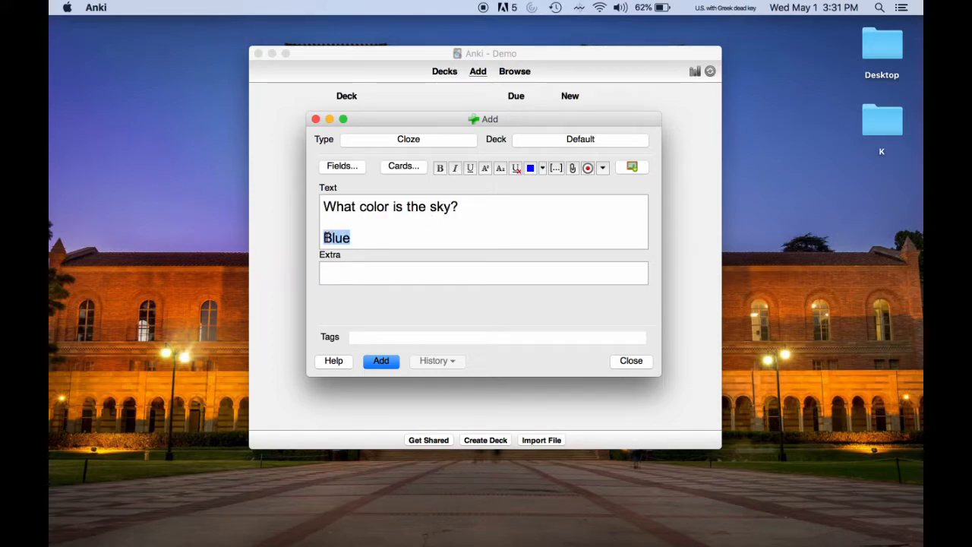
{"action": "left_click", "coordinate": [557, 167]}
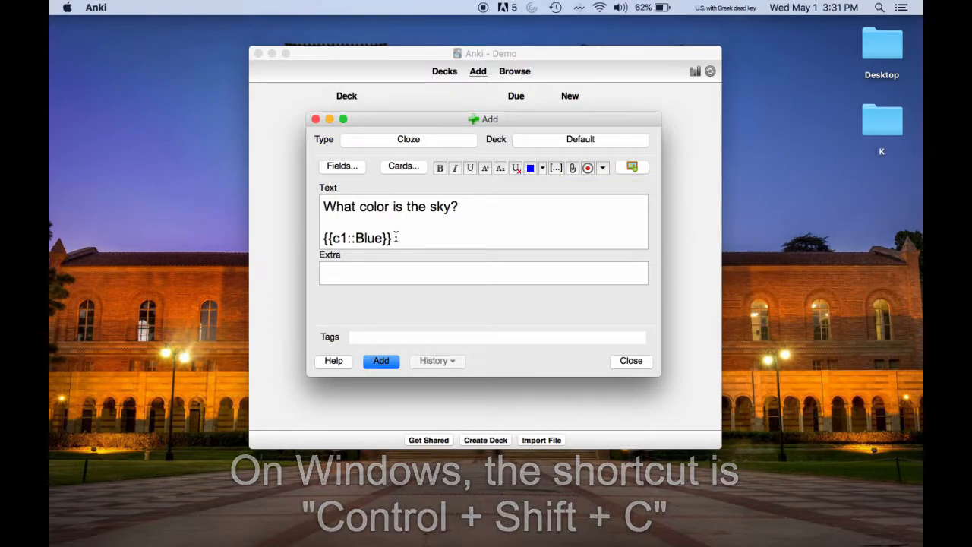
{"action": "left_click", "coordinate": [382, 361]}
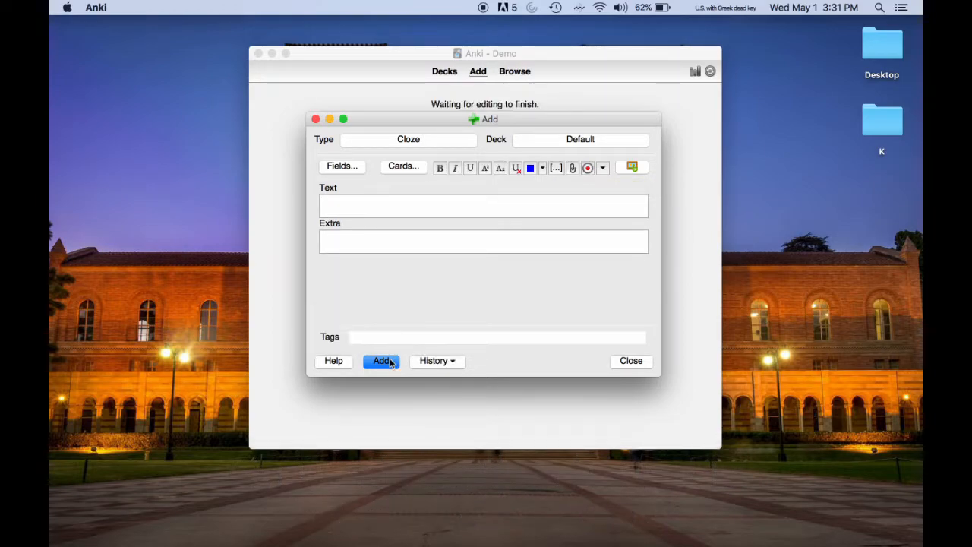
{"action": "left_click", "coordinate": [631, 360]}
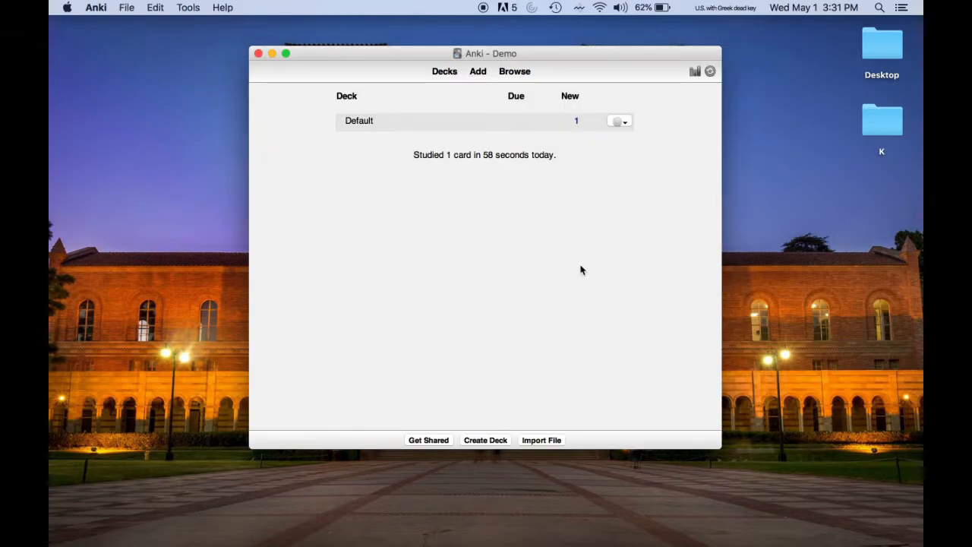
- Study the Default deck again and reveal the hidden word on the sky color cloze card
{"action": "left_click", "coordinate": [360, 123]}
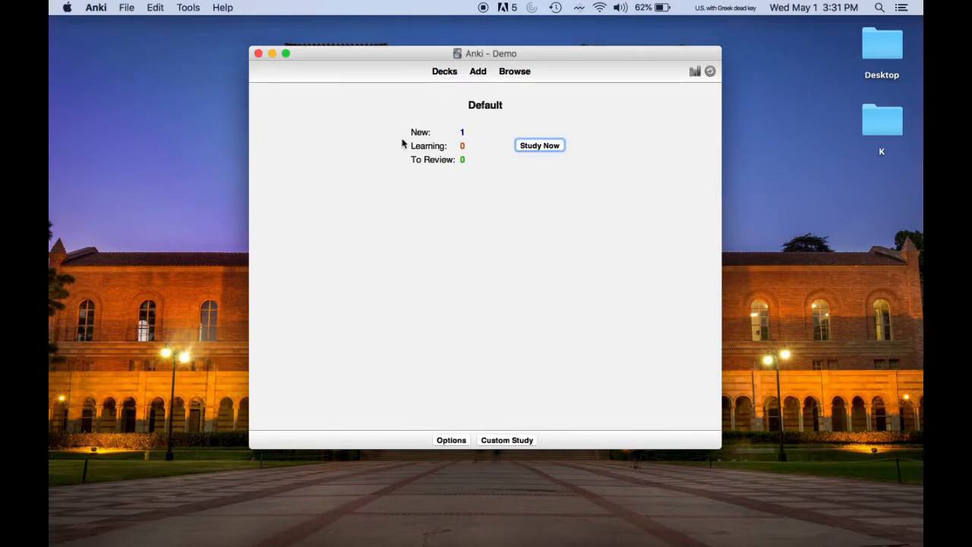
{"action": "left_click", "coordinate": [530, 148]}
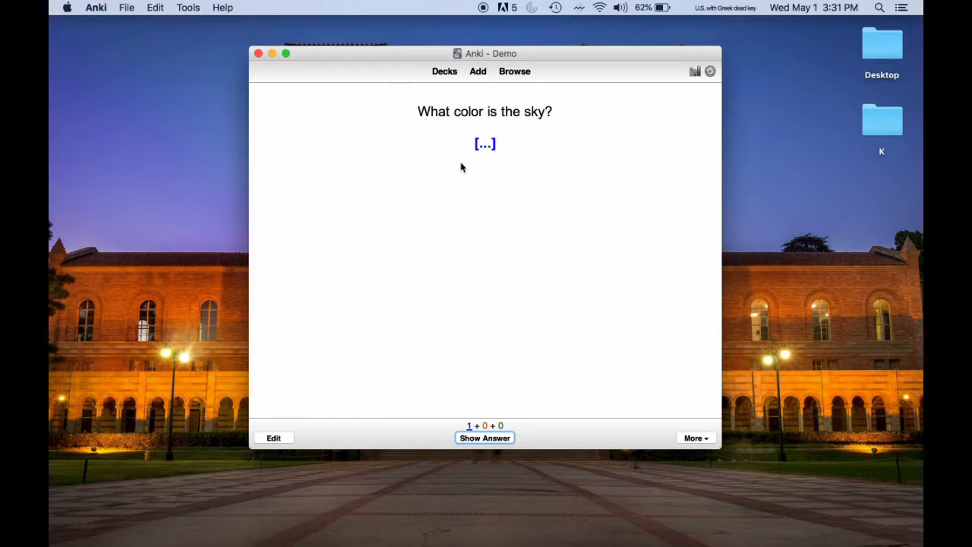
{"action": "left_click", "coordinate": [486, 439]}
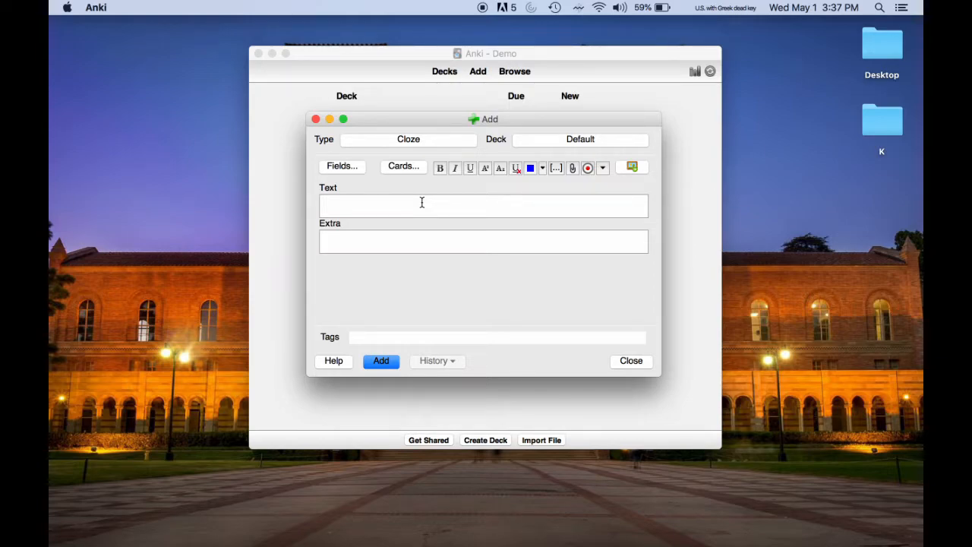
- Enter the cloze text "The city of Los Angeles is in the state of California." and make "California" the c1 deletion
{"action": "type", "text": "The city of Los Angeles is in t"}
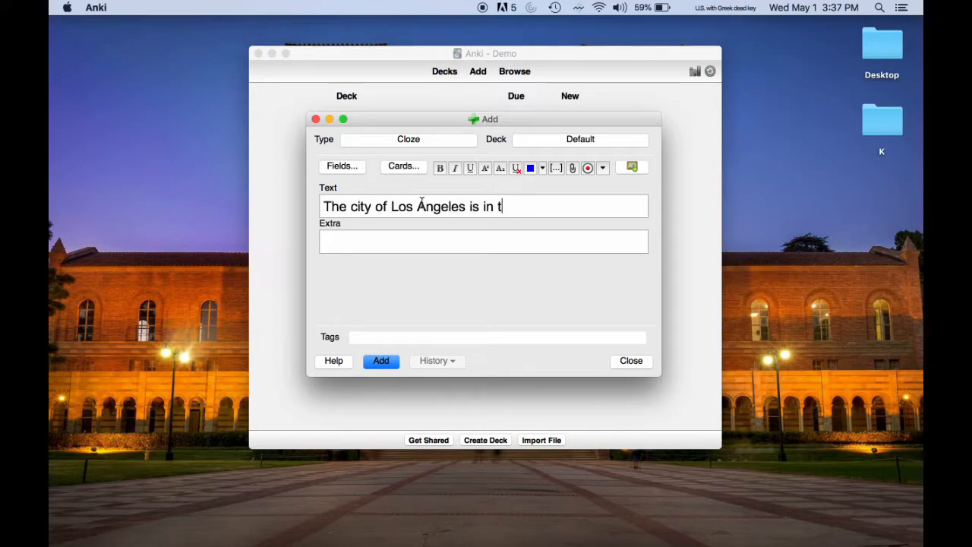
{"action": "type", "text": "he state of California."}
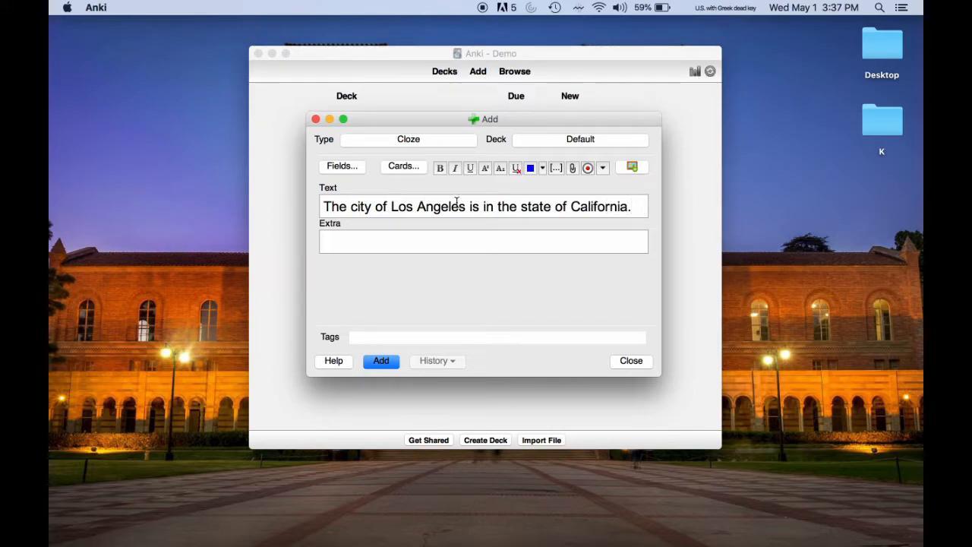
{"action": "double_click", "coordinate": [627, 206]}
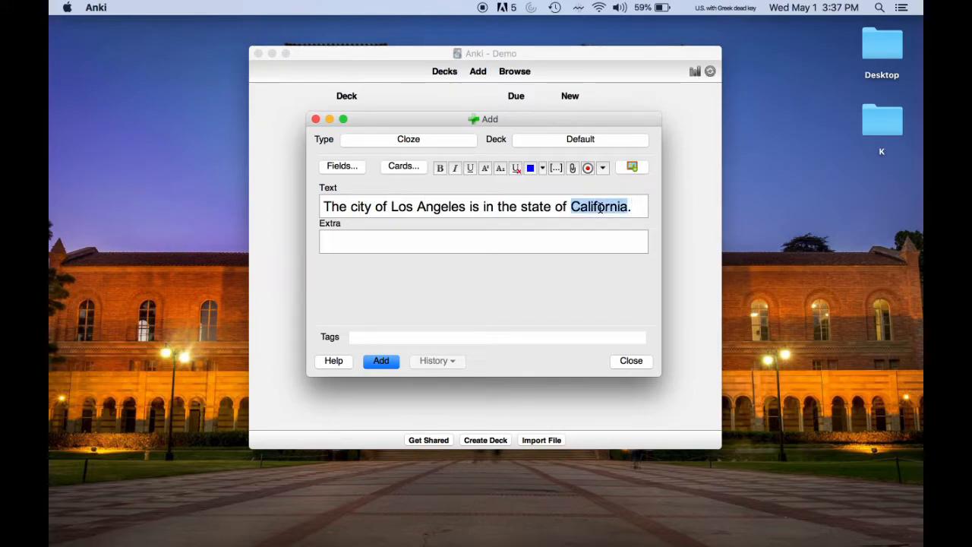
{"action": "left_click", "coordinate": [558, 170]}
- Make "Los Angeles" the c2 cloze deletion, add the note to the Default deck and finish adding
{"action": "double_click", "coordinate": [403, 208]}
{"action": "key", "text": "shift+alt+Right"}
{"action": "key", "text": "super+shift+c"}
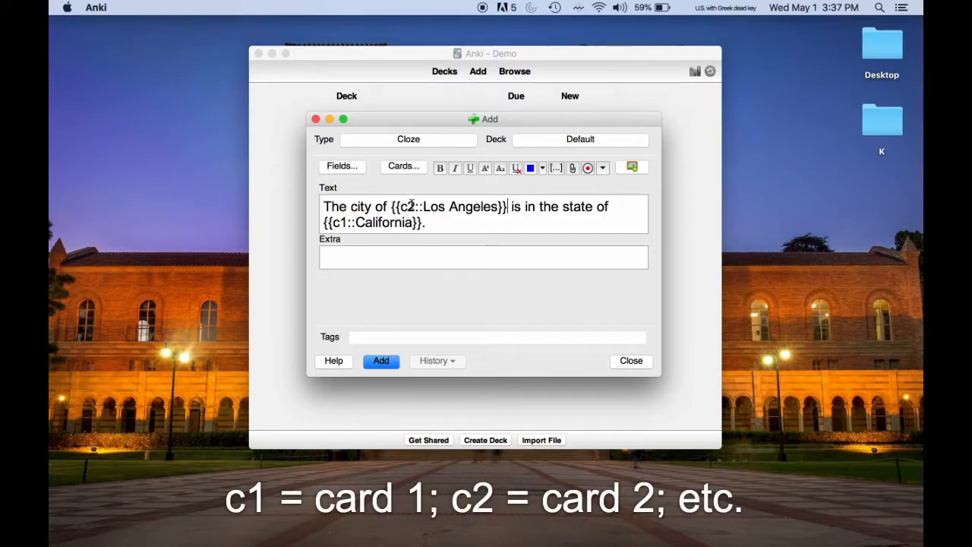
{"action": "left_click", "coordinate": [380, 361]}
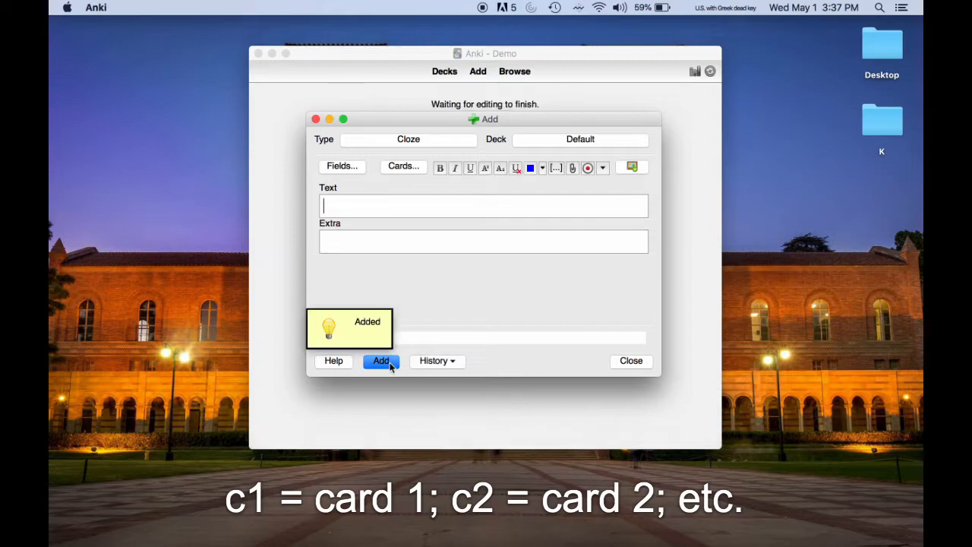
{"action": "key", "text": "Escape"}
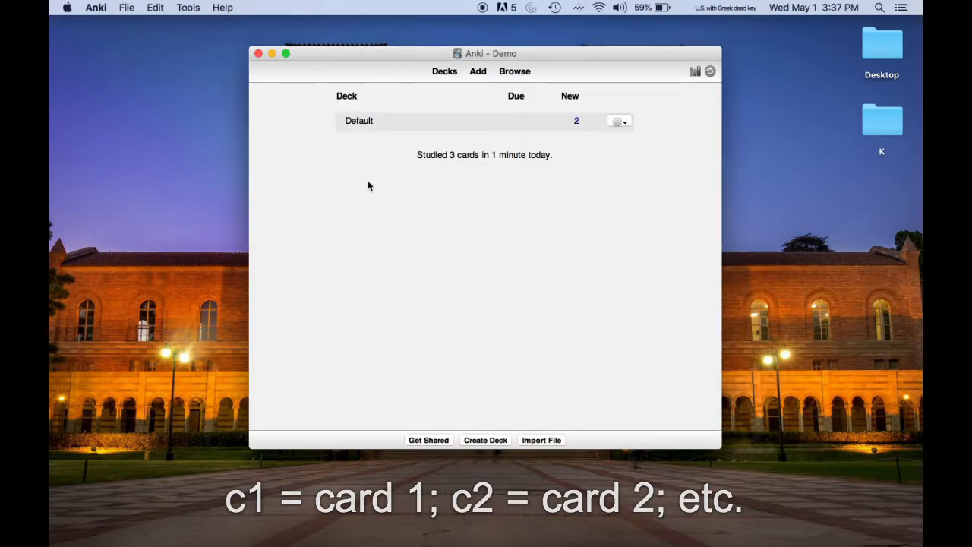
- Study the Default deck, reveal the hidden state on the first Los Angeles cloze card and rate the card
{"action": "left_click", "coordinate": [358, 125]}
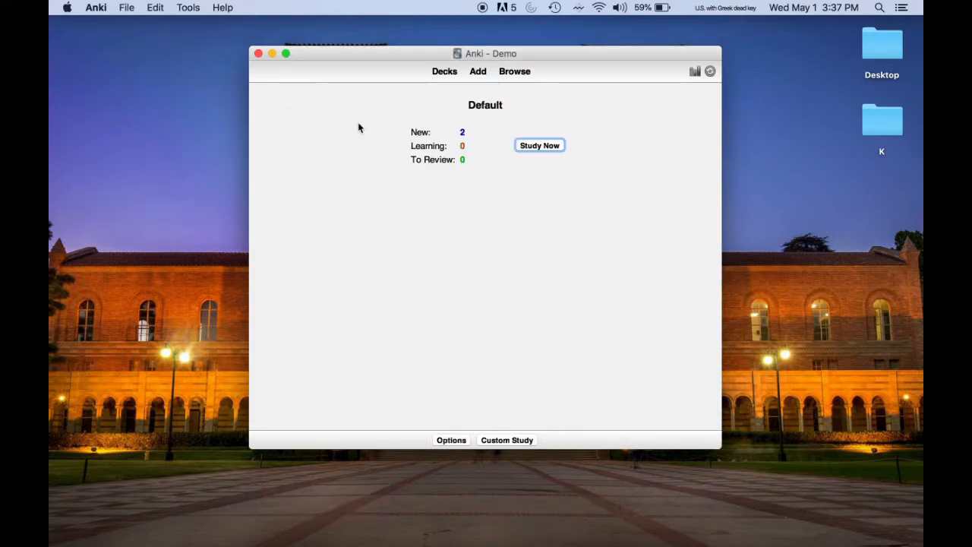
{"action": "left_click", "coordinate": [560, 142]}
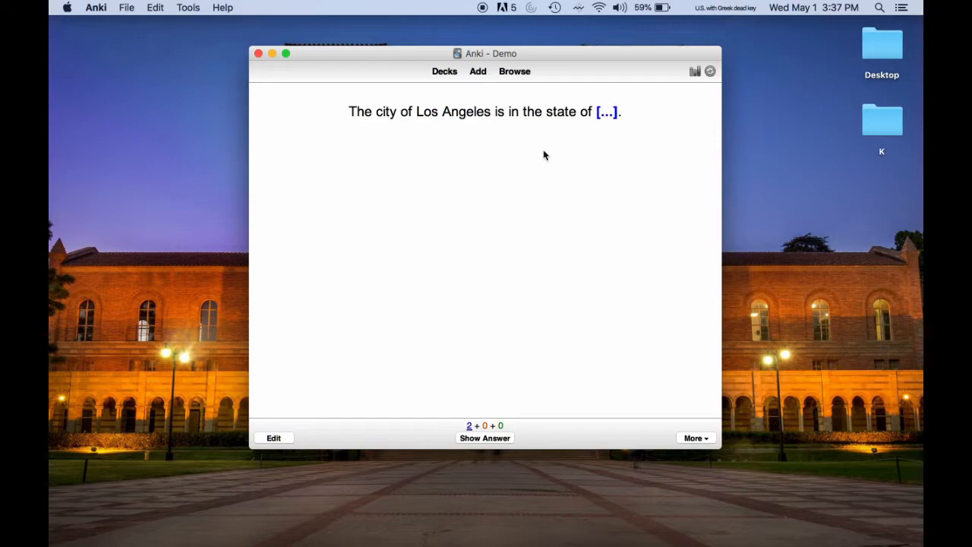
{"action": "key", "text": "space"}
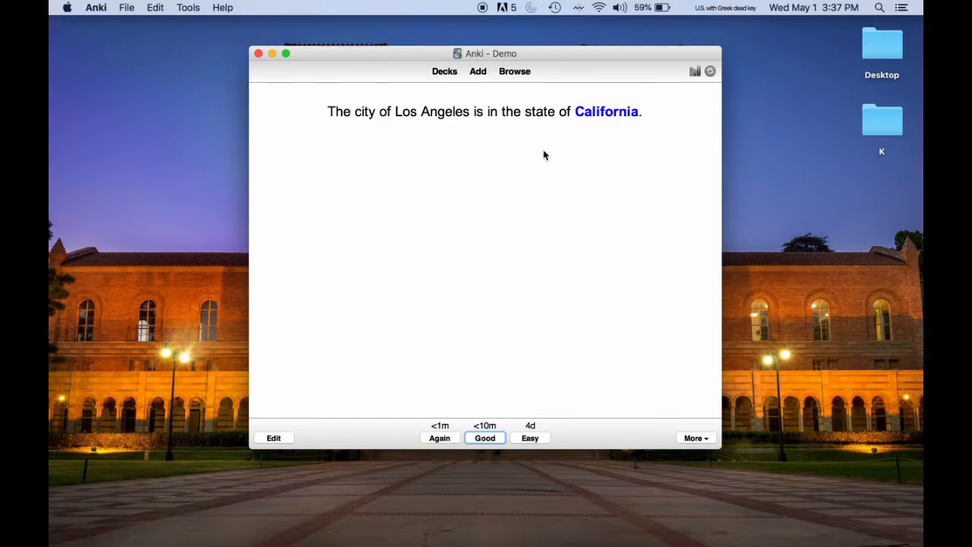
{"action": "key", "text": "space"}
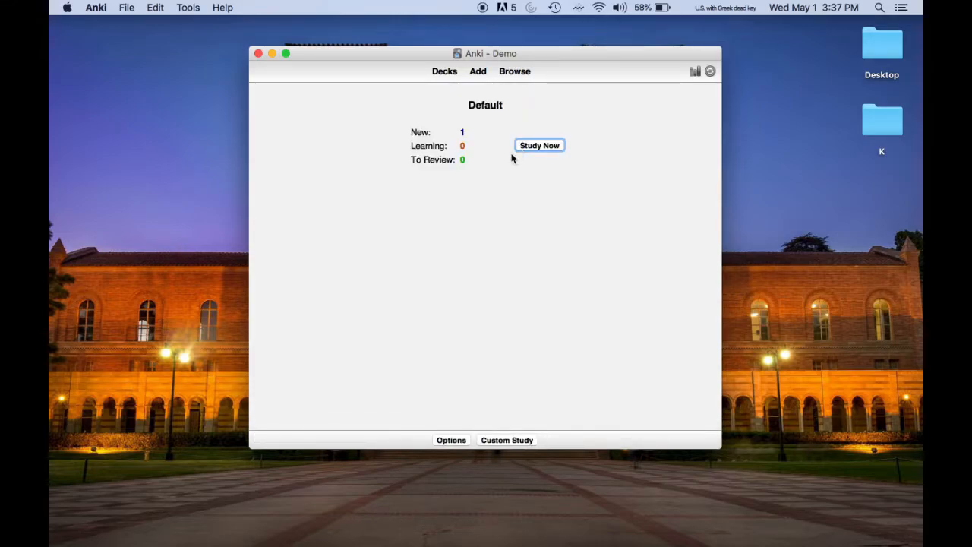
- Continue studying the deck, reveal the hidden city on the second cloze card and rate it Easy
{"action": "left_click", "coordinate": [535, 146]}
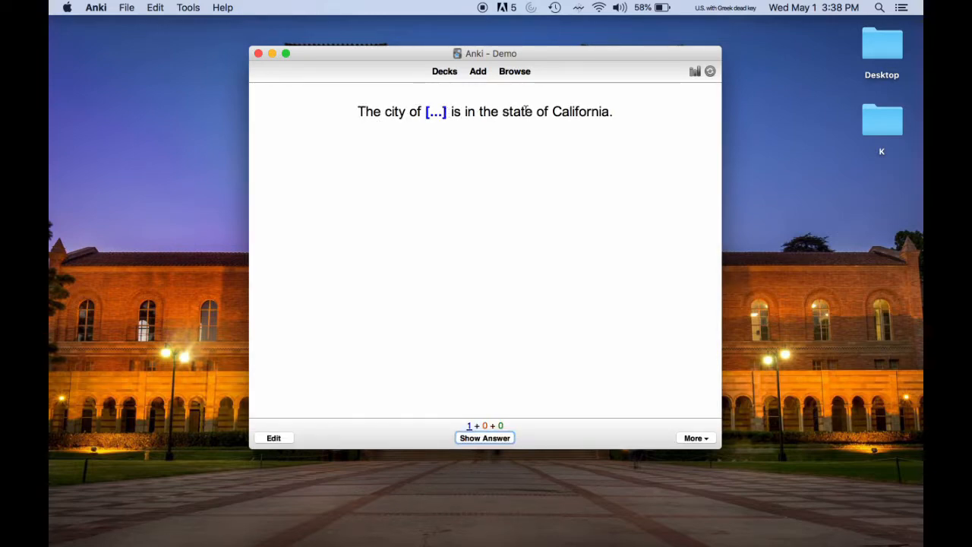
{"action": "left_click", "coordinate": [470, 437]}
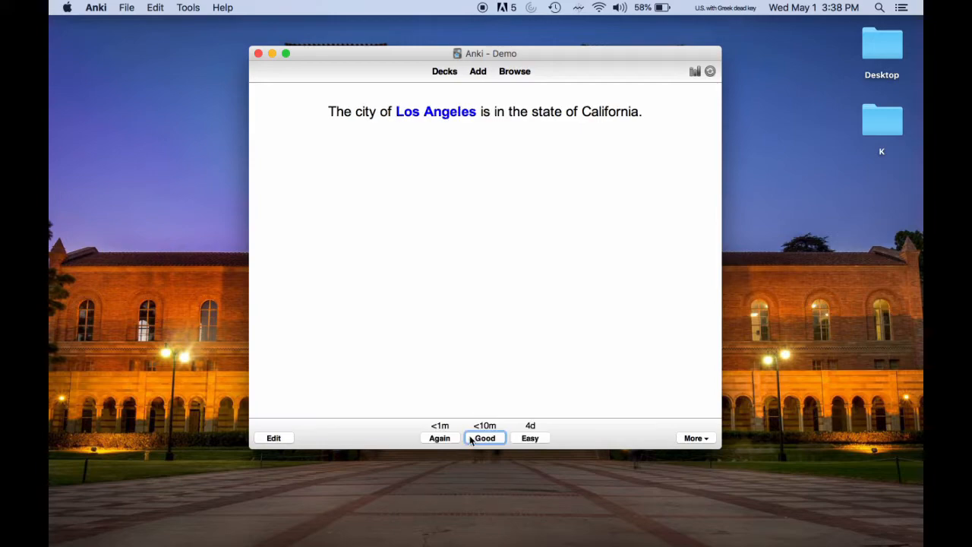
{"action": "left_click", "coordinate": [522, 442]}
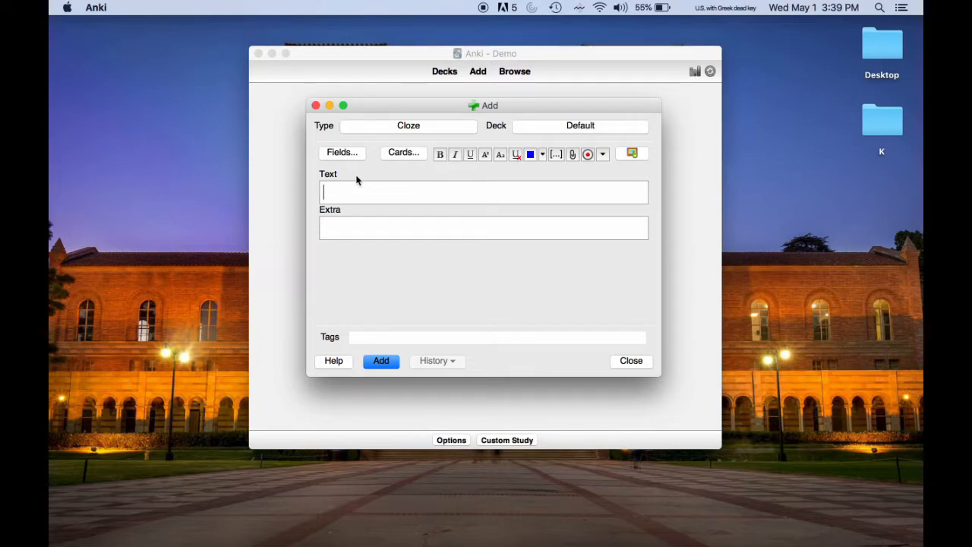
- Enter the cloze text "Where is the city of Los Angeles?" and paste the copied California map image below it
{"action": "type", "text": "Where is the city of Los"}
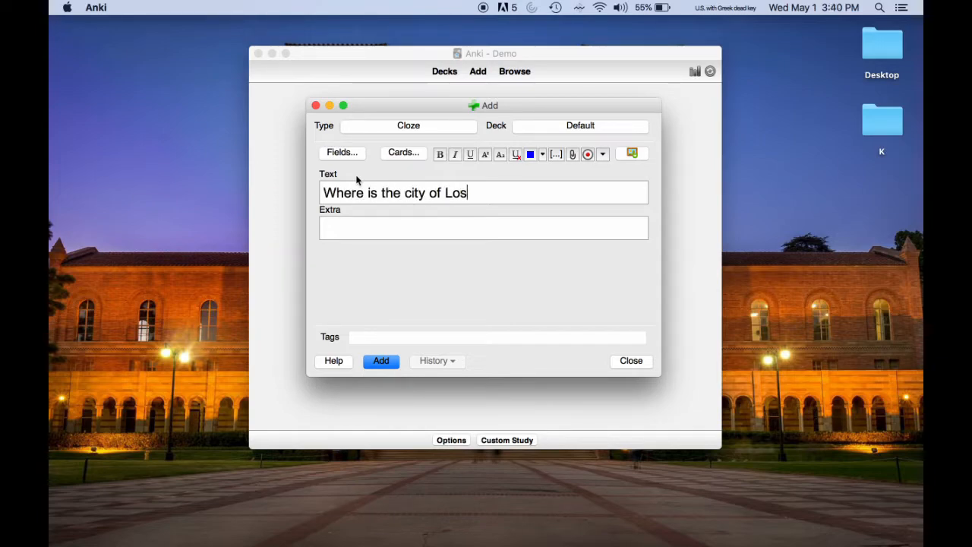
{"action": "type", "text": " Angeles?"}
{"action": "key", "text": "Return"}
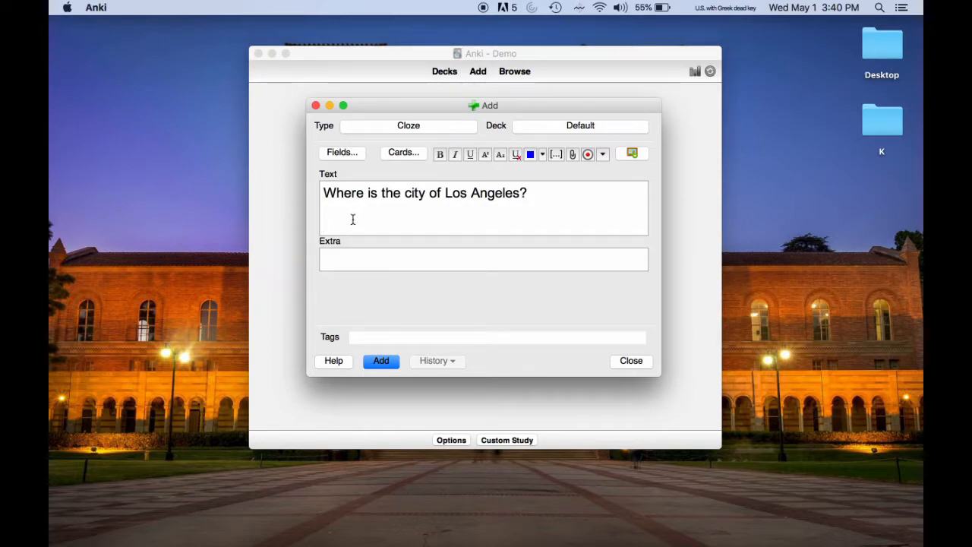
{"action": "key", "text": "super+v"}
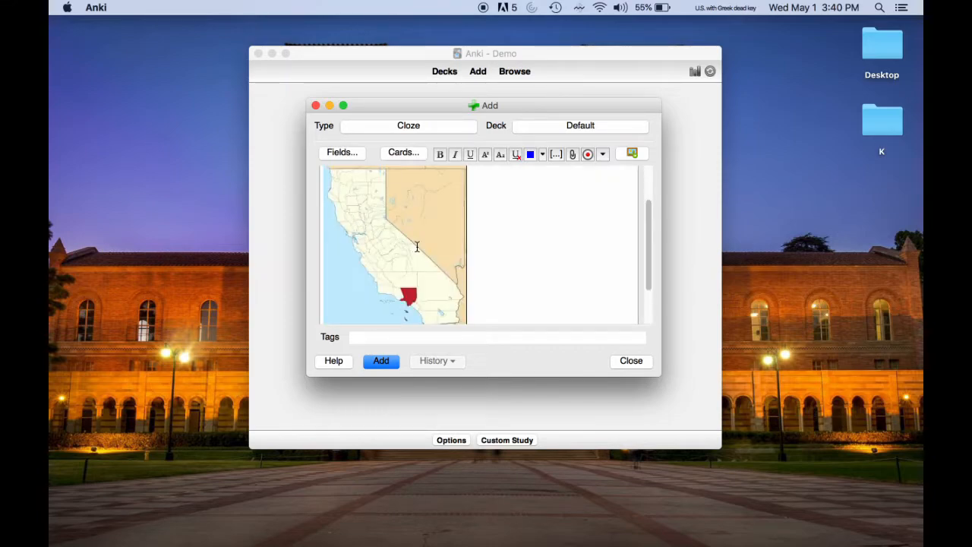
{"action": "scroll", "coordinate": [481, 245], "scroll_direction": "up", "scroll_amount": 2}
{"action": "scroll", "coordinate": [481, 245], "scroll_direction": "down", "scroll_amount": 5}
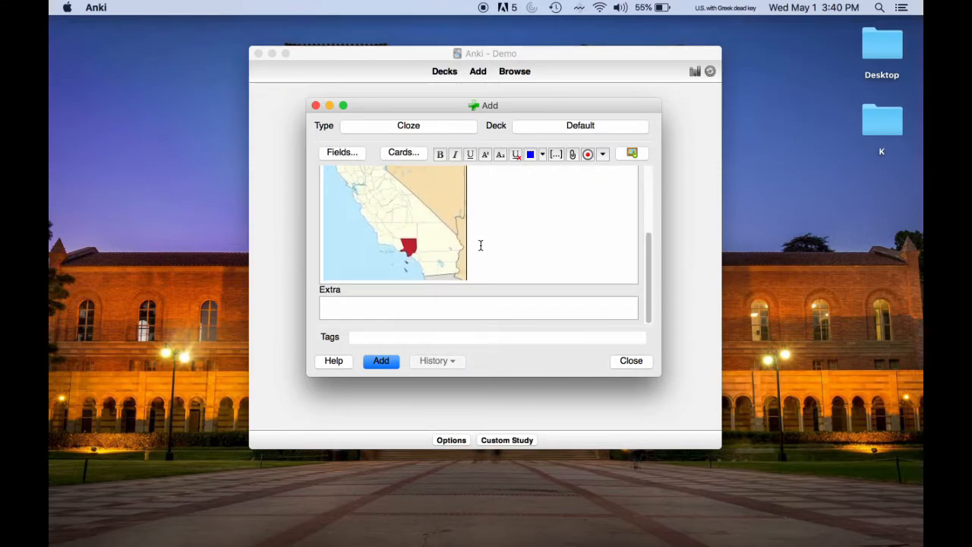
{"action": "scroll", "coordinate": [481, 245], "scroll_direction": "up", "scroll_amount": 3}
- Make the California map image the c1 cloze deletion and add the note to the Default deck
{"action": "key", "text": "super+a"}
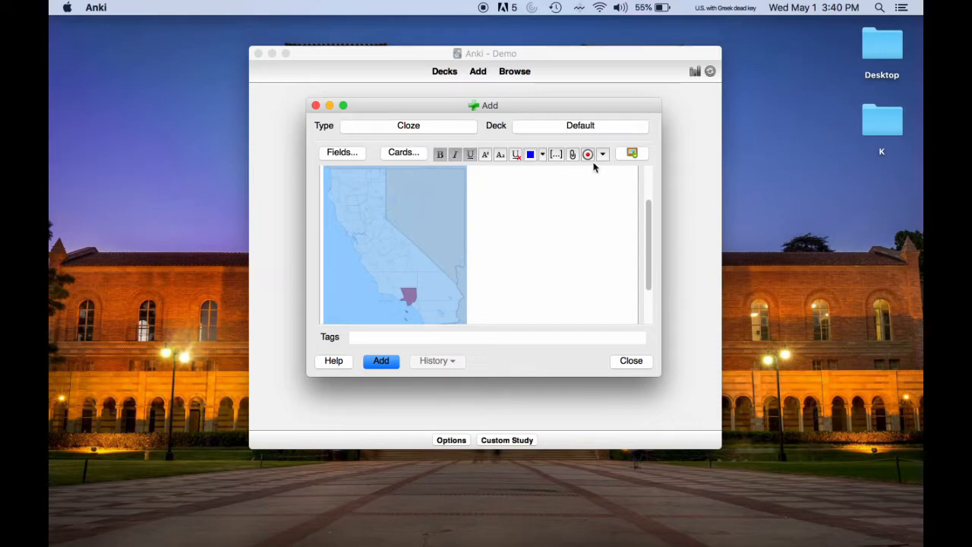
{"action": "left_click", "coordinate": [558, 155]}
{"action": "scroll", "coordinate": [535, 219], "scroll_direction": "down", "scroll_amount": 3}
{"action": "scroll", "coordinate": [535, 219], "scroll_direction": "up", "scroll_amount": 2}
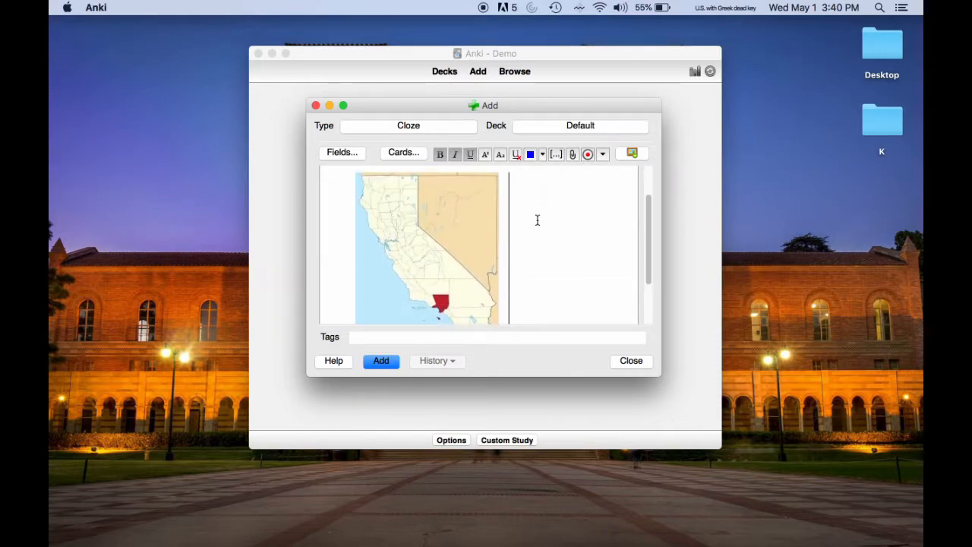
{"action": "left_click", "coordinate": [382, 362]}
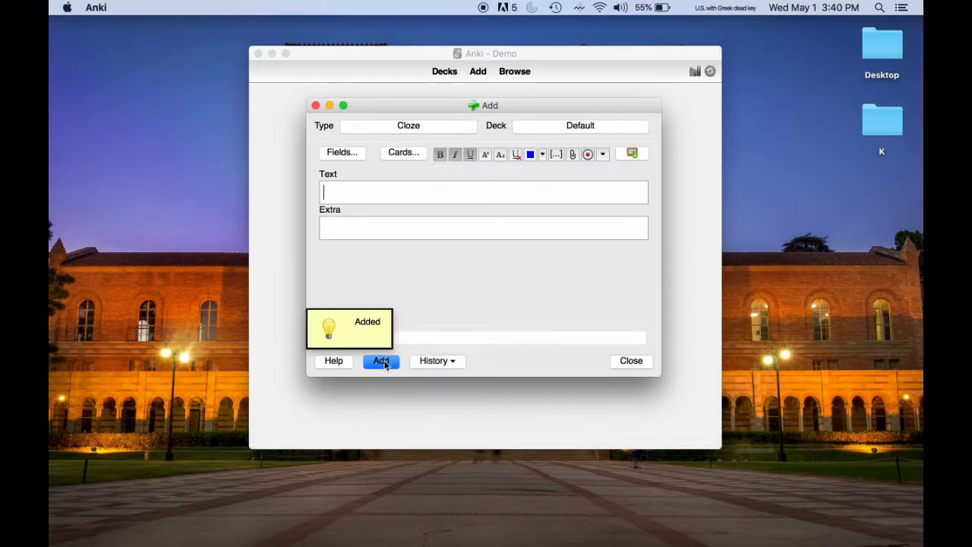
- Finish adding notes, study the Default deck and reveal the hidden map on the Los Angeles card
{"action": "left_click", "coordinate": [622, 363]}
{"action": "left_click", "coordinate": [533, 151]}
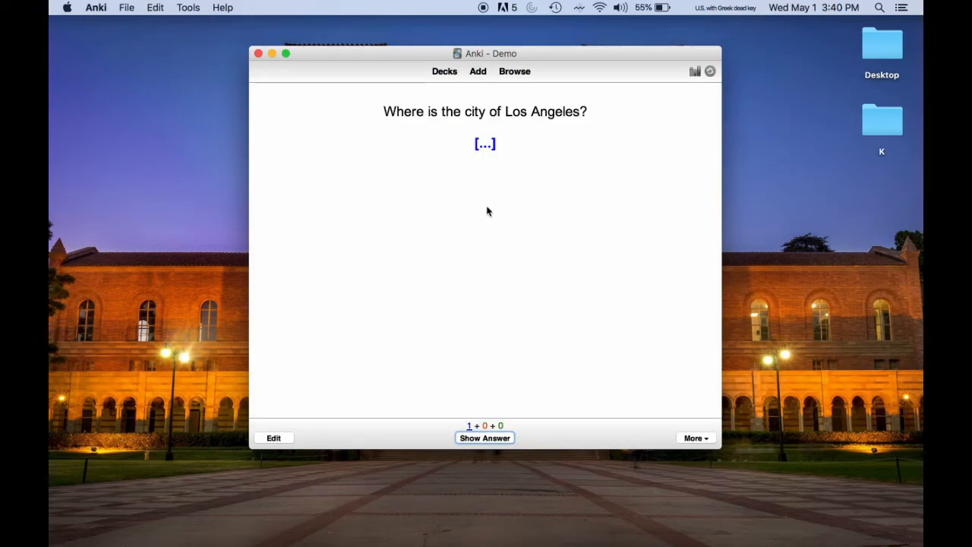
{"action": "left_click", "coordinate": [471, 434]}
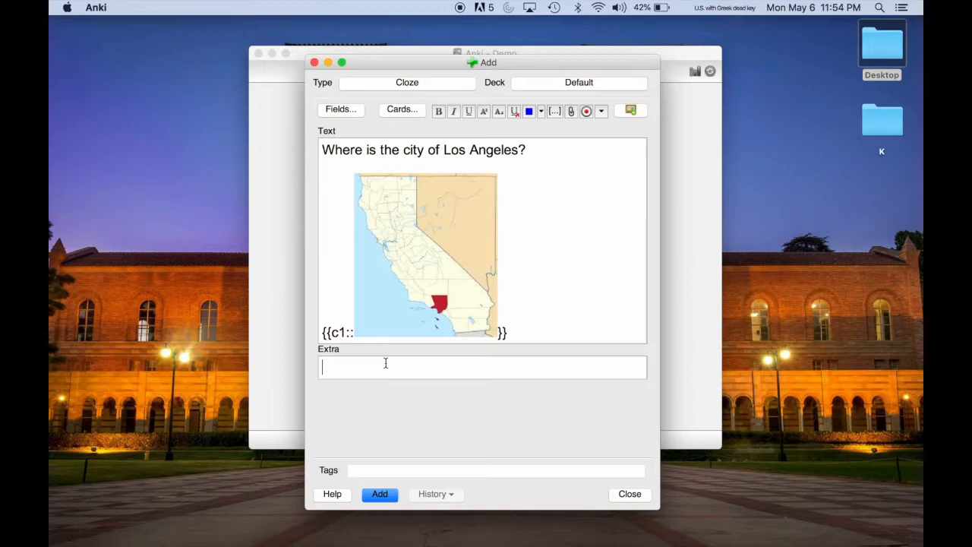
- Enter "California is a state located on the west coast of the US." as the map cloze note's Extra text
{"action": "type", "text": "California is a state locate"}
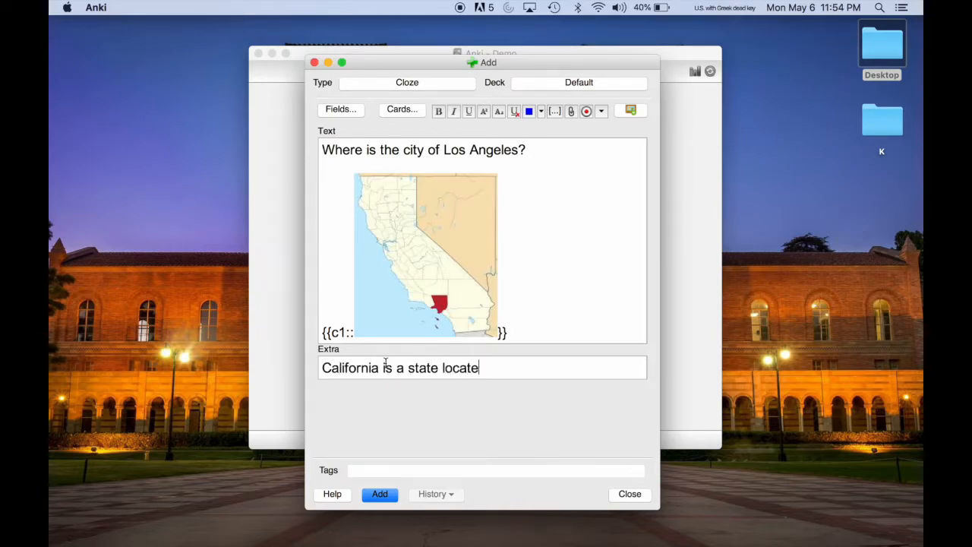
{"action": "type", "text": "d on the west coast of teh US"}
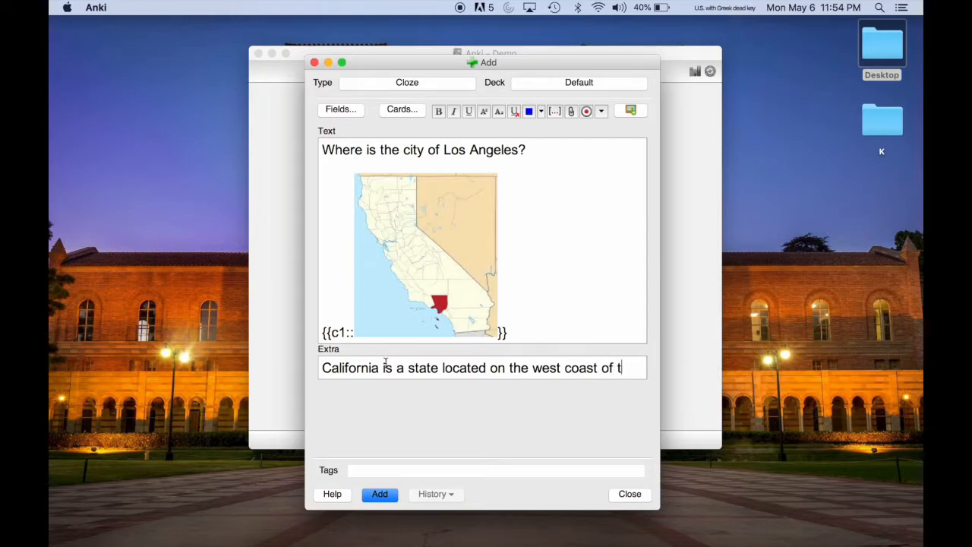
{"action": "key", "text": "BackSpace"}
{"action": "key", "text": "BackSpace"}
{"action": "key", "text": "BackSpace"}
{"action": "key", "text": "BackSpace"}
{"action": "key", "text": "BackSpace"}
{"action": "type", "text": "he US."}
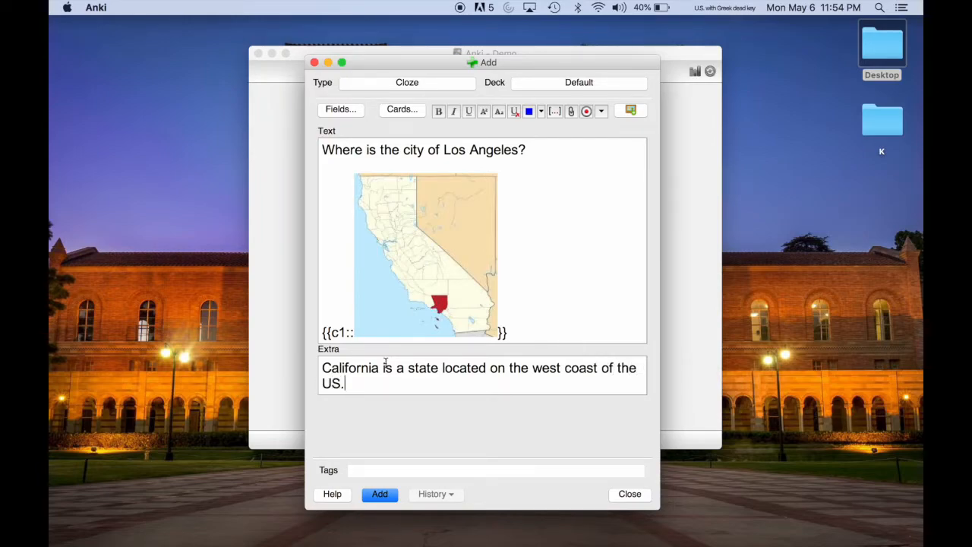
- Italicize the whole Extra text, add the map cloze note to the Default deck and finish adding
{"action": "left_click_drag", "start_coordinate": [360, 381], "coordinate": [305, 365]}
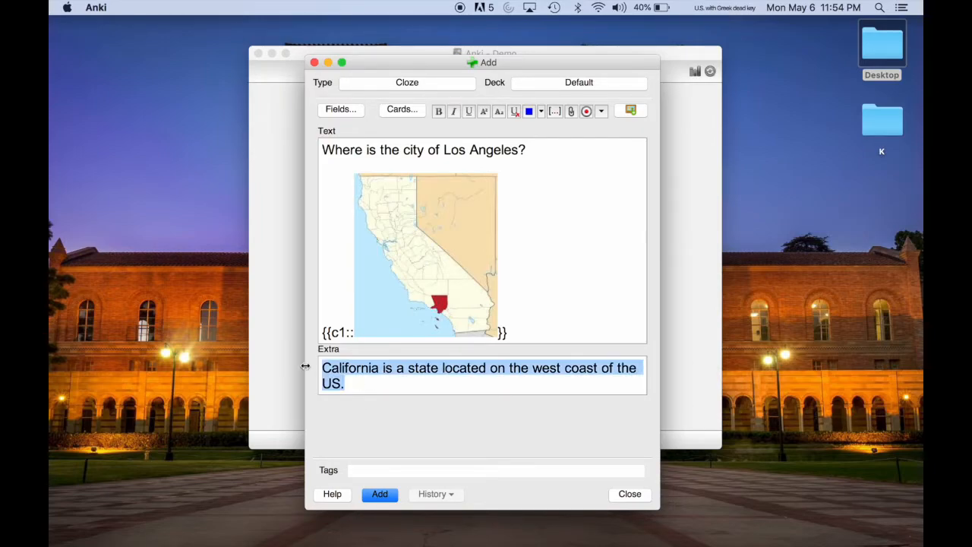
{"action": "key", "text": "super+i"}
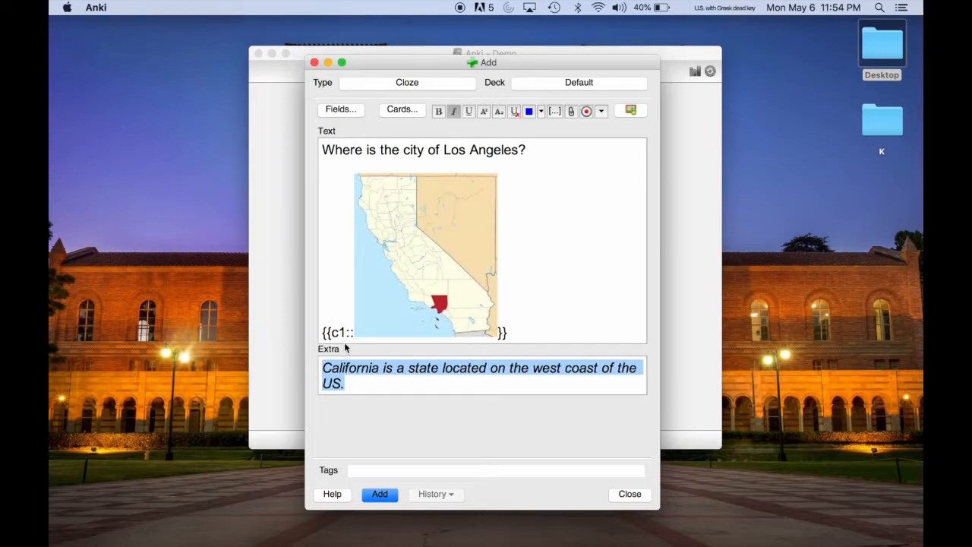
{"action": "left_click", "coordinate": [386, 494]}
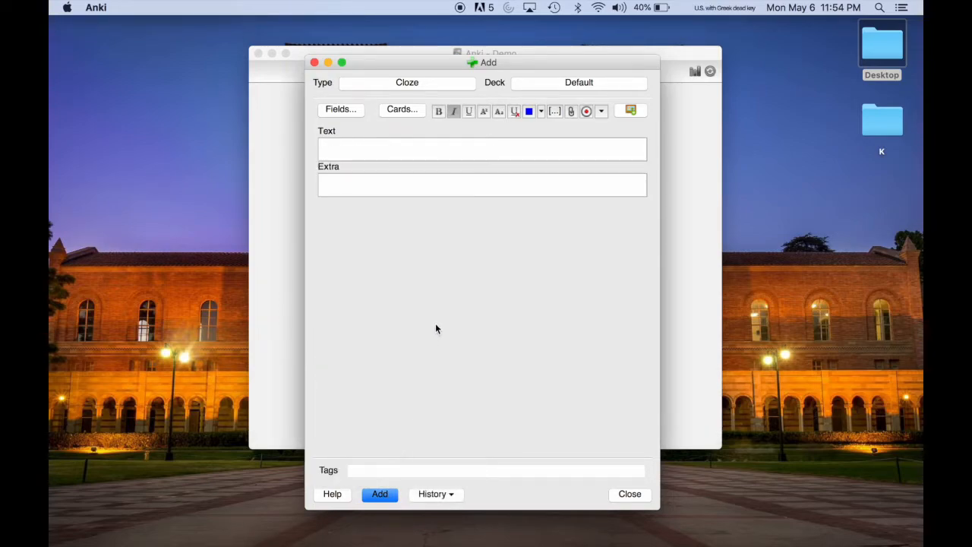
{"action": "key", "text": "Escape"}
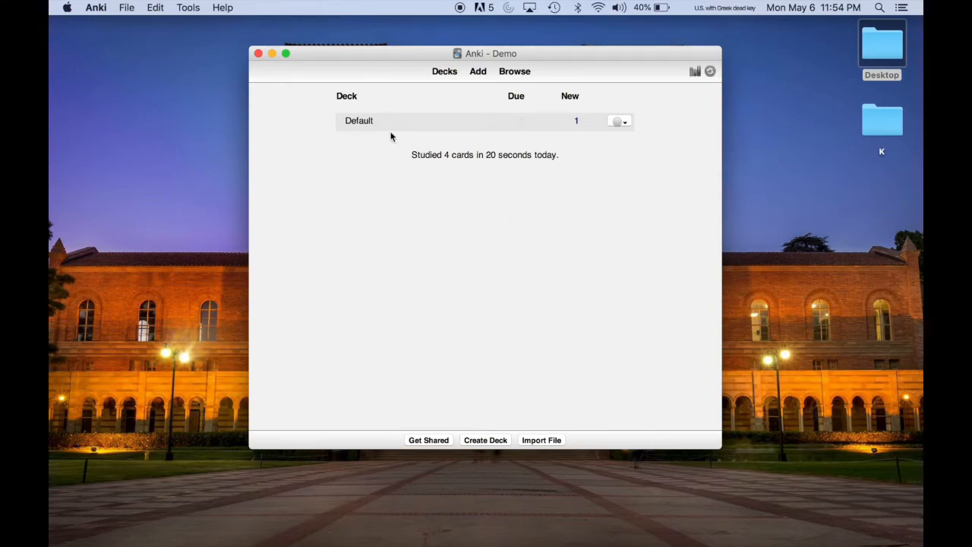
- Study the Default deck and reveal the answer on the Los Angeles map card with its extra text
{"action": "left_click", "coordinate": [368, 124]}
{"action": "left_click", "coordinate": [539, 146]}
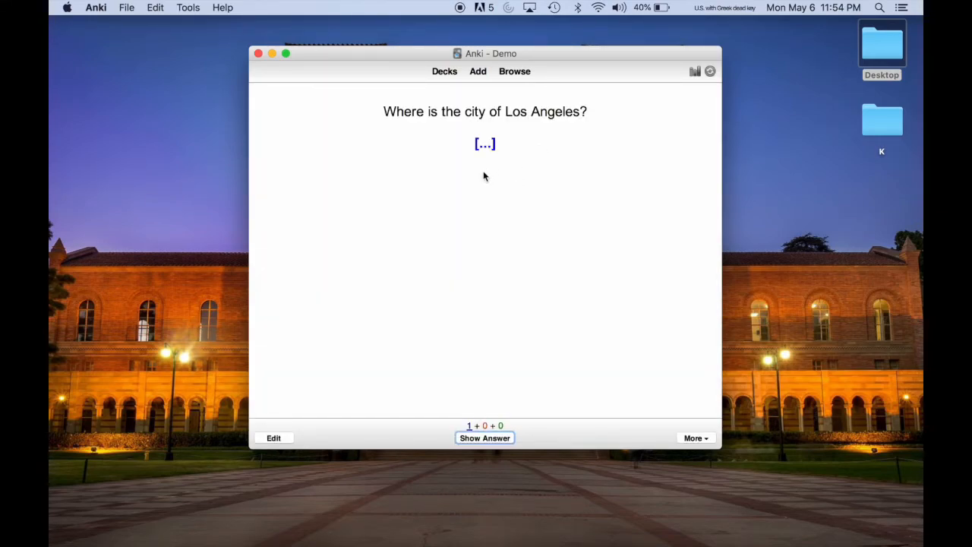
{"action": "key", "text": "space"}
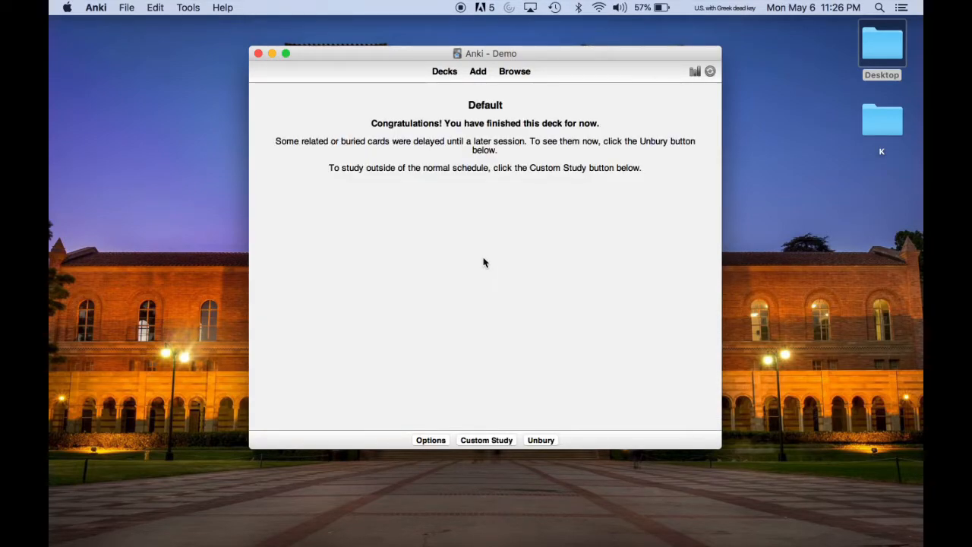
- Reopen the Default deck from the deck list, then open the card browser and widen its window and sidebar
{"action": "key", "text": "d"}
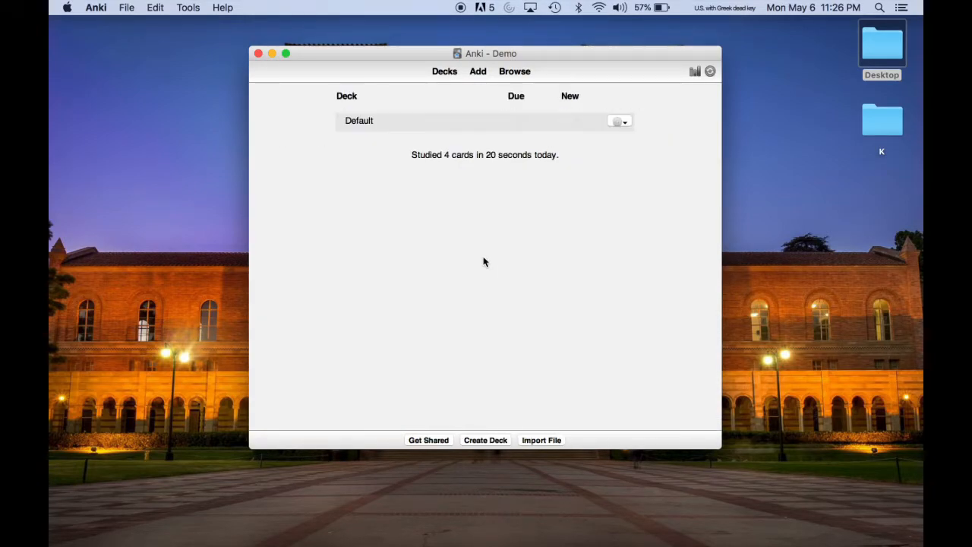
{"action": "left_click", "coordinate": [359, 121]}
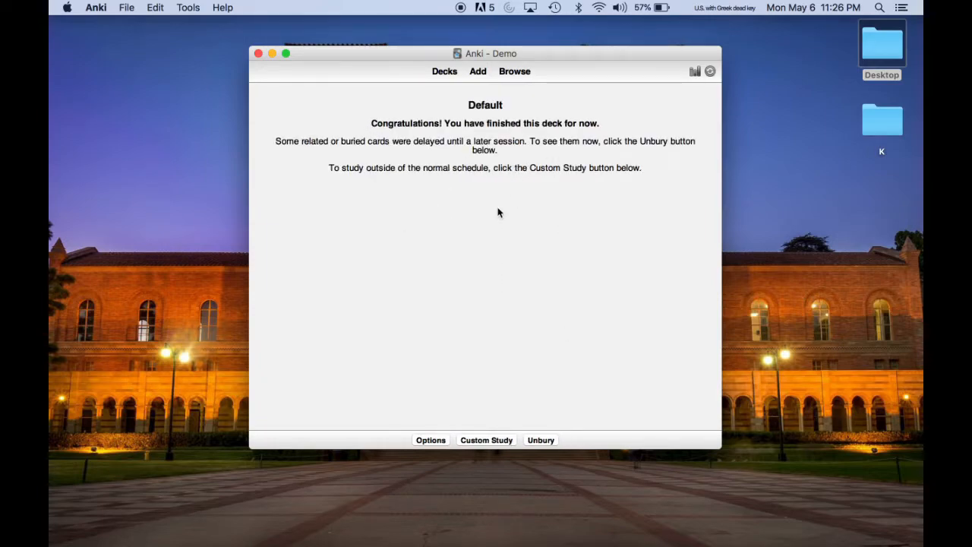
{"action": "left_click", "coordinate": [512, 72]}
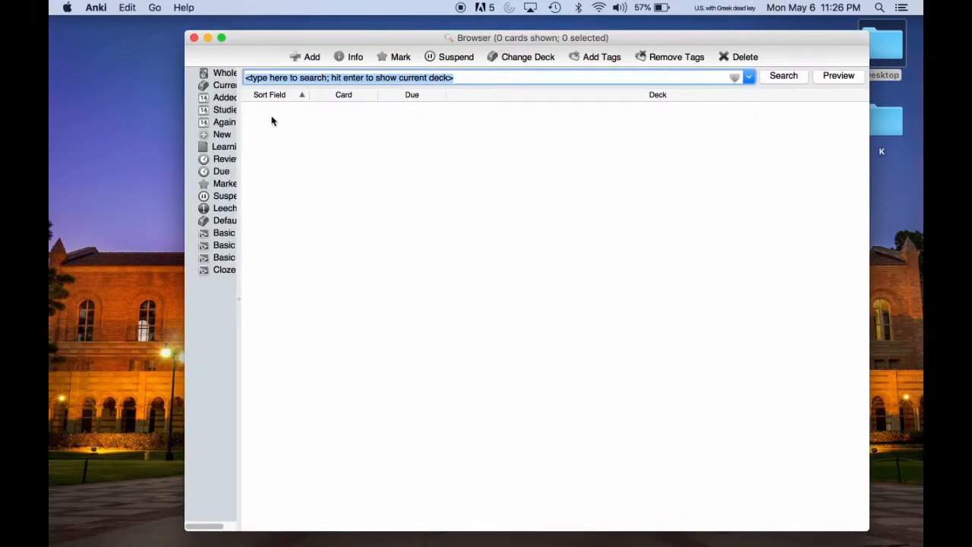
{"action": "left_click_drag", "start_coordinate": [183, 126], "coordinate": [110, 129]}
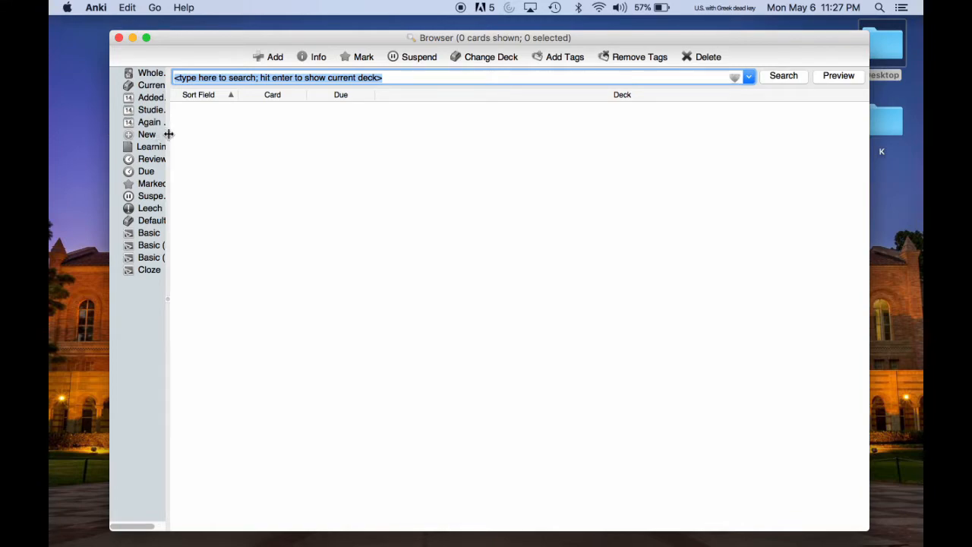
{"action": "left_click_drag", "start_coordinate": [168, 134], "coordinate": [250, 130]}
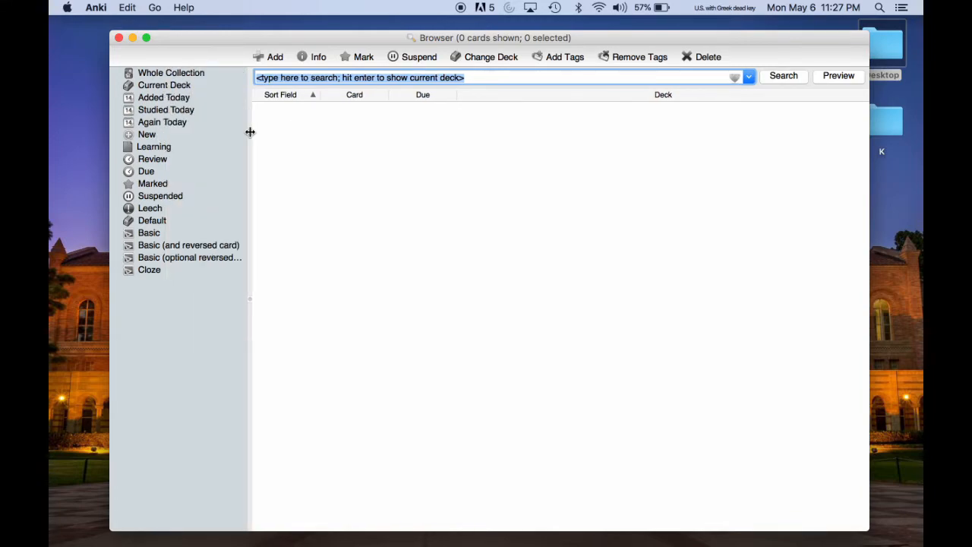
- List the Whole Collection in the card browser and widen the Sort Field column
{"action": "left_click", "coordinate": [163, 73]}
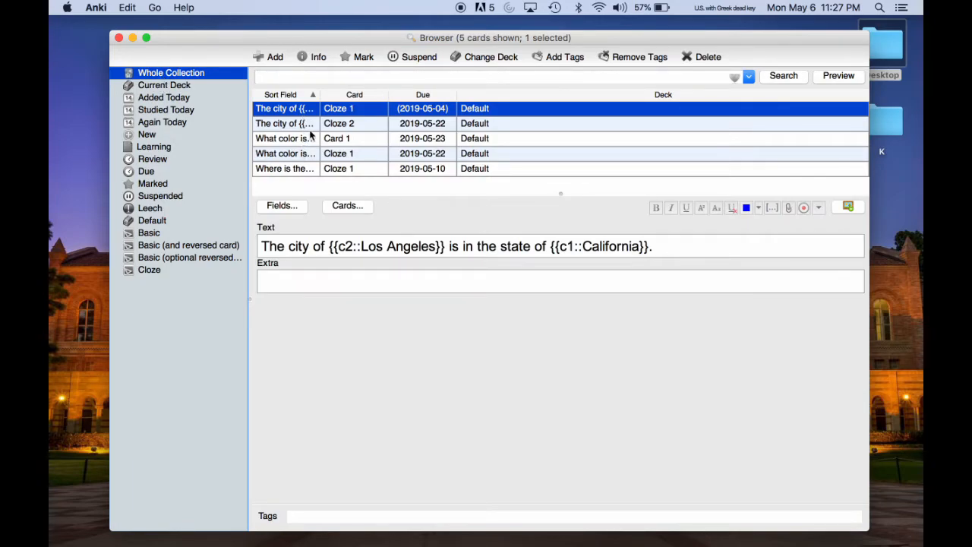
{"action": "left_click_drag", "start_coordinate": [320, 96], "coordinate": [448, 89]}
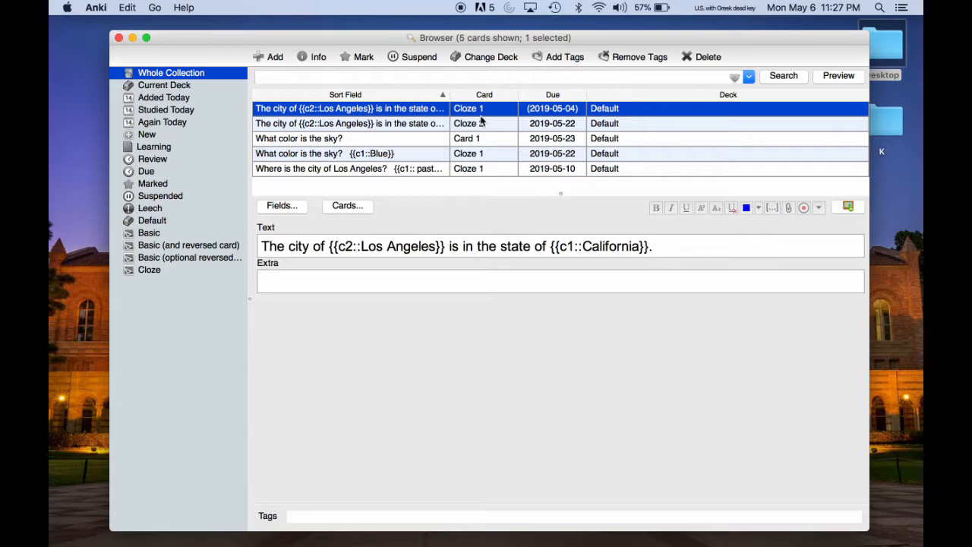
- Mark the "The city of Los Angeles is in the state of California." note using its Cloze 2 card
{"action": "left_click", "coordinate": [382, 125]}
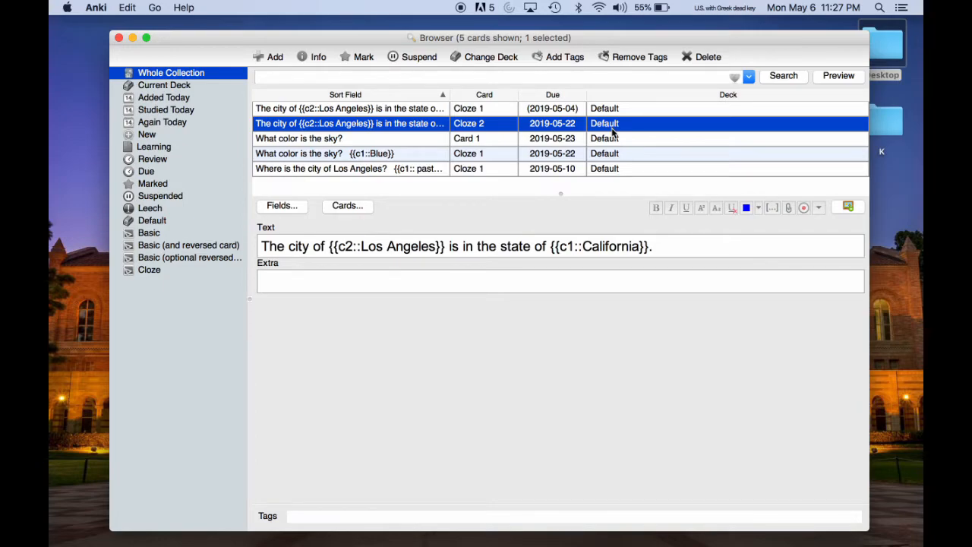
{"action": "left_click", "coordinate": [272, 59]}
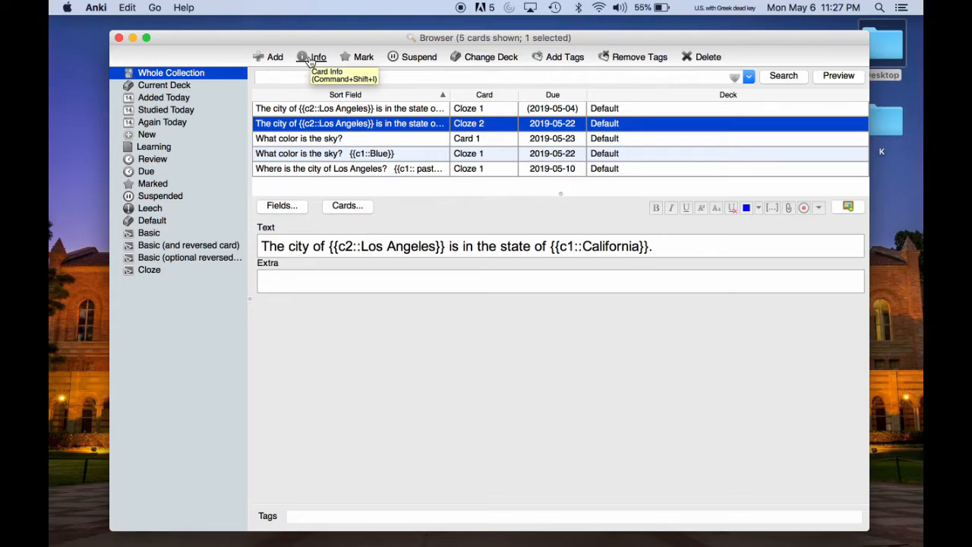
{"action": "left_click", "coordinate": [365, 59]}
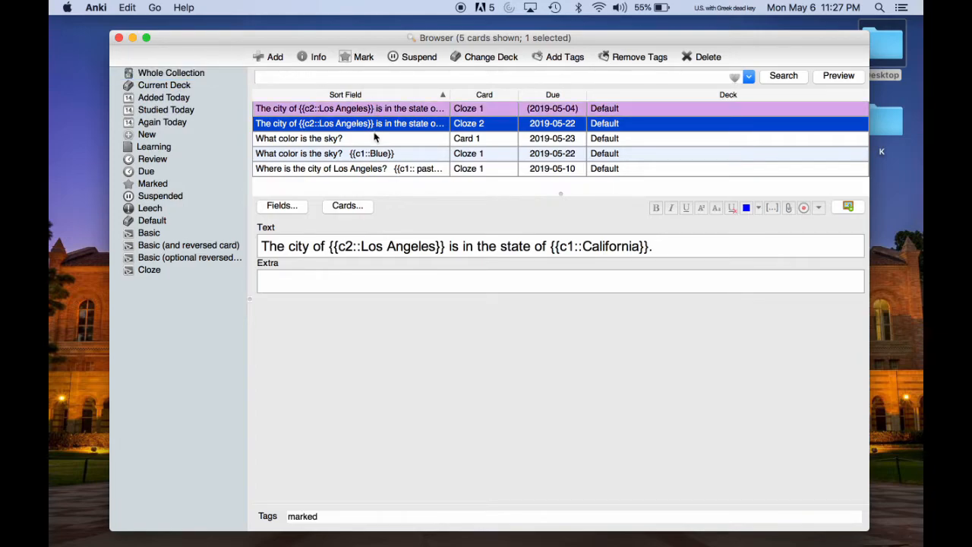
{"action": "left_click", "coordinate": [374, 138]}
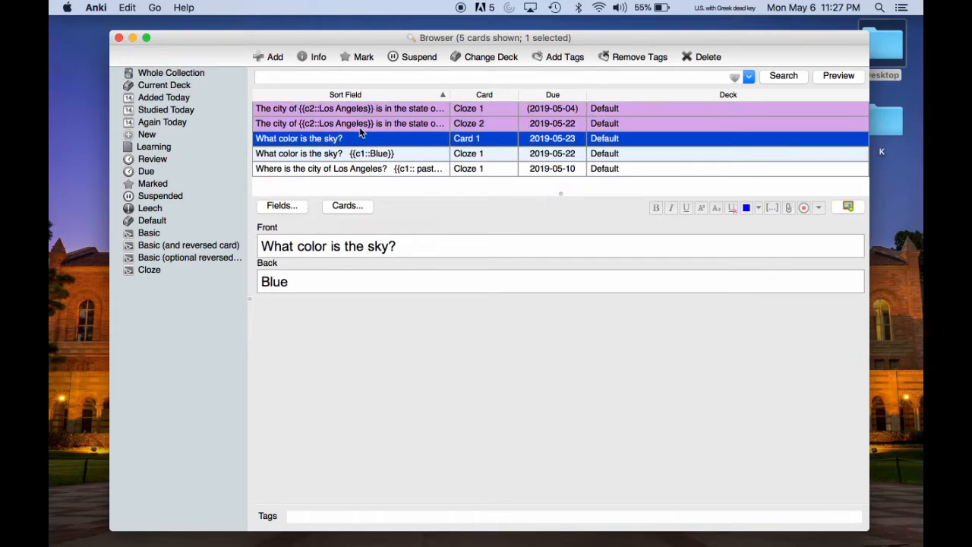
{"action": "key", "text": "Down"}
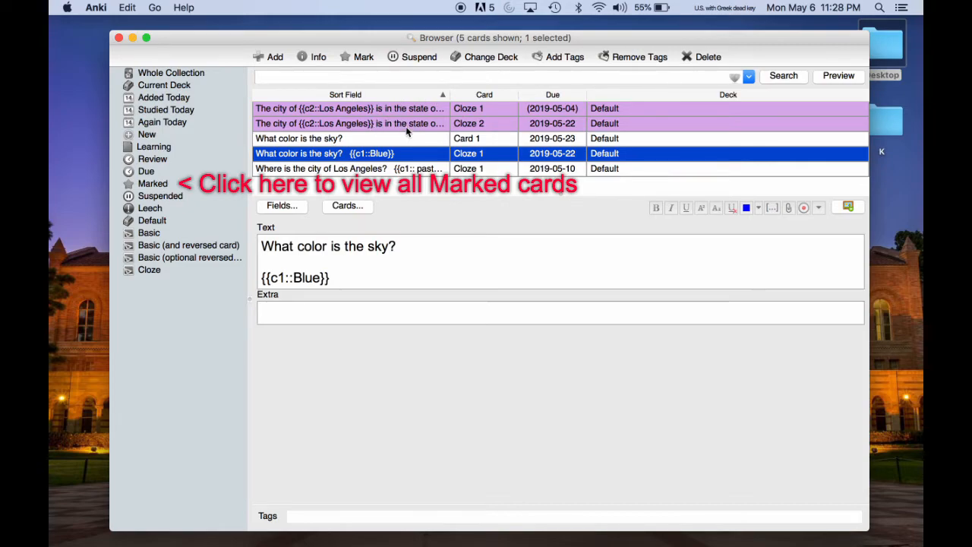
- Suspend the Basic "What color is the sky?" card, Card 1, in the card browser
{"action": "left_click", "coordinate": [411, 139]}
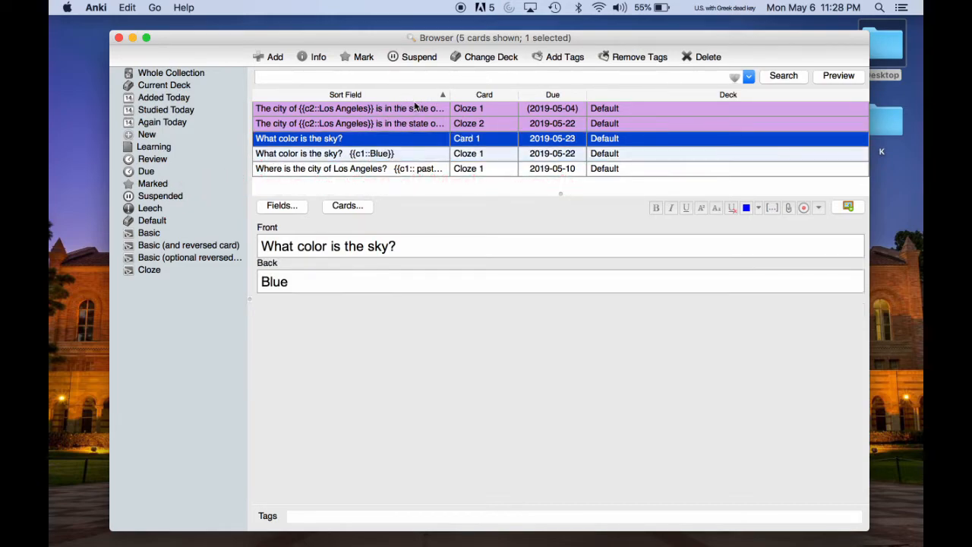
{"action": "left_click", "coordinate": [418, 59]}
{"action": "left_click", "coordinate": [423, 155]}
{"action": "left_click", "coordinate": [418, 143]}
{"action": "left_click", "coordinate": [418, 158]}
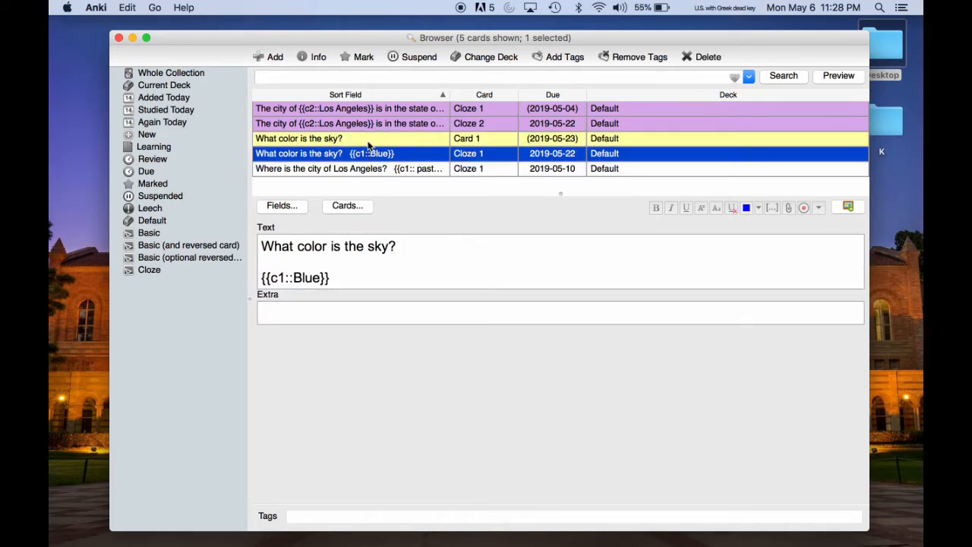
{"action": "left_click", "coordinate": [366, 141]}
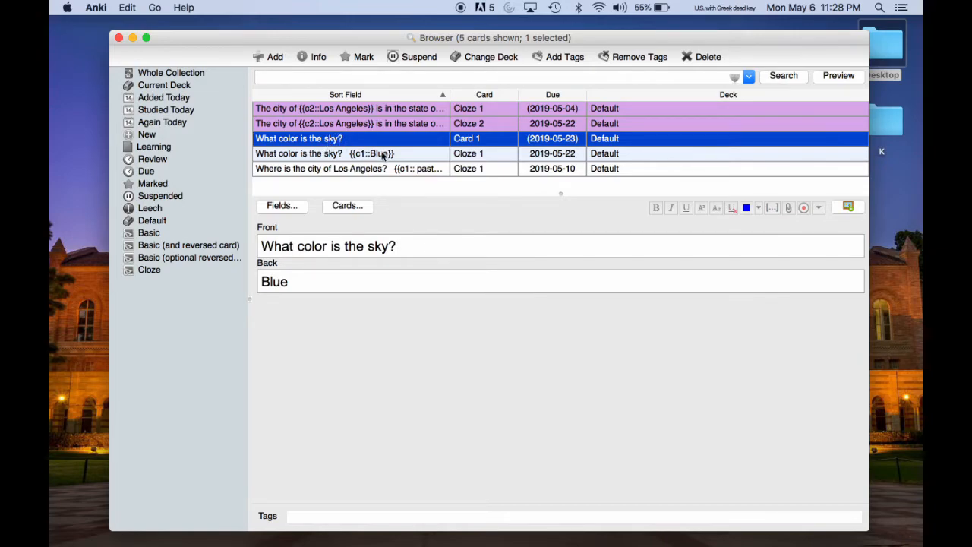
{"action": "left_click", "coordinate": [383, 154]}
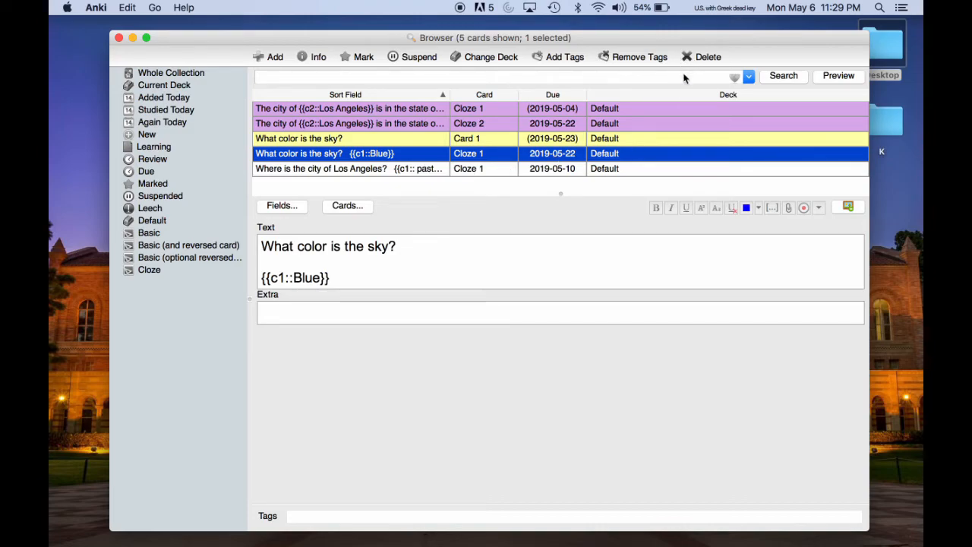
{"action": "left_click", "coordinate": [702, 57]}
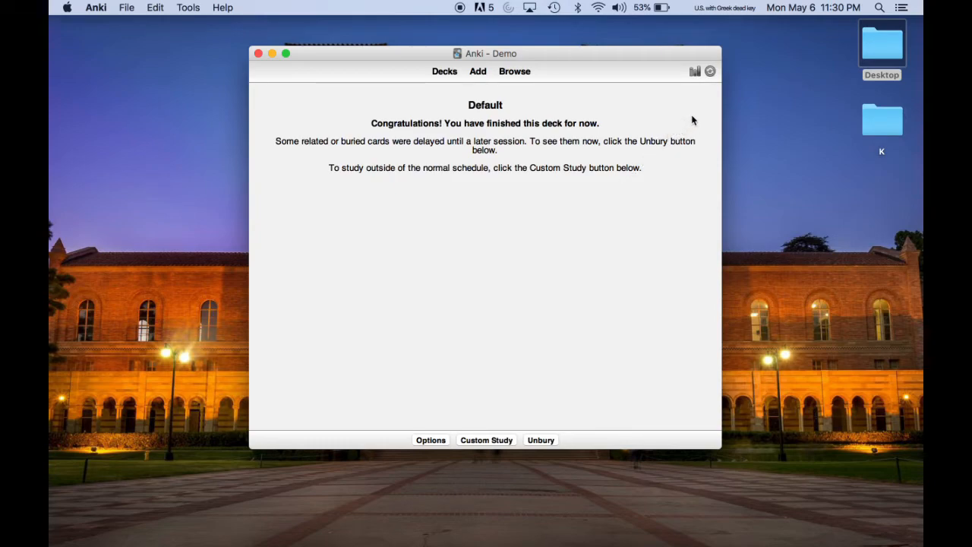
- Return to the deck list, view the AnkiWeb account prompt for synchronization and cancel it
{"action": "key", "text": "d"}
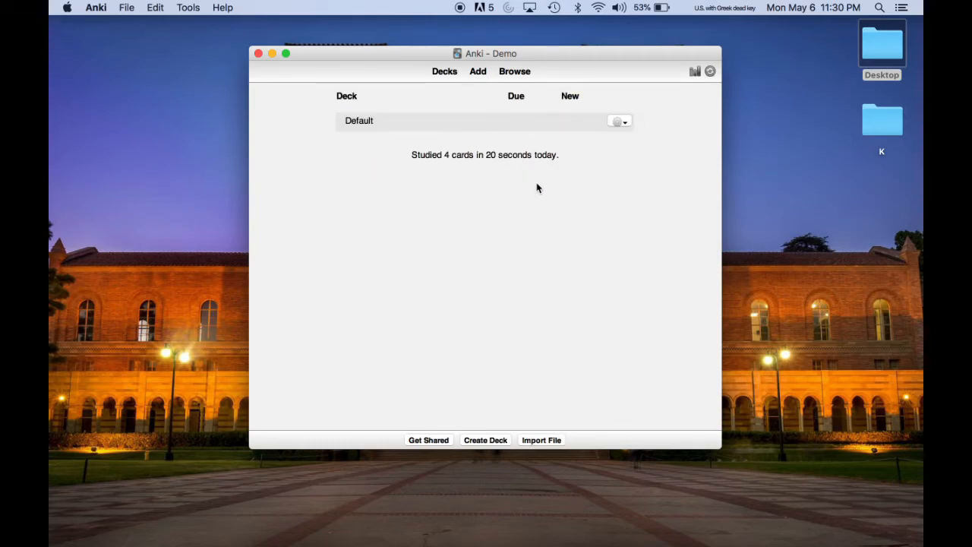
{"action": "left_click", "coordinate": [709, 73]}
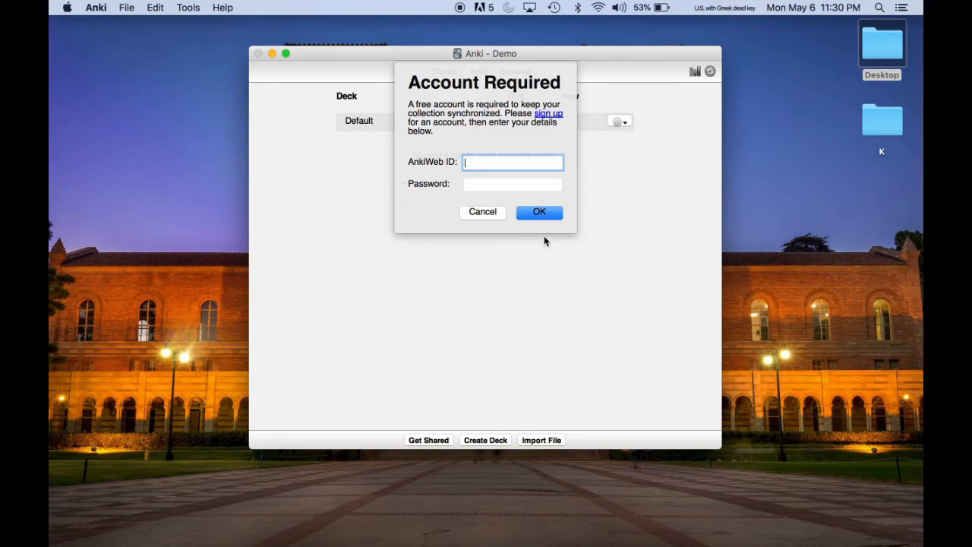
{"action": "left_click", "coordinate": [494, 216]}
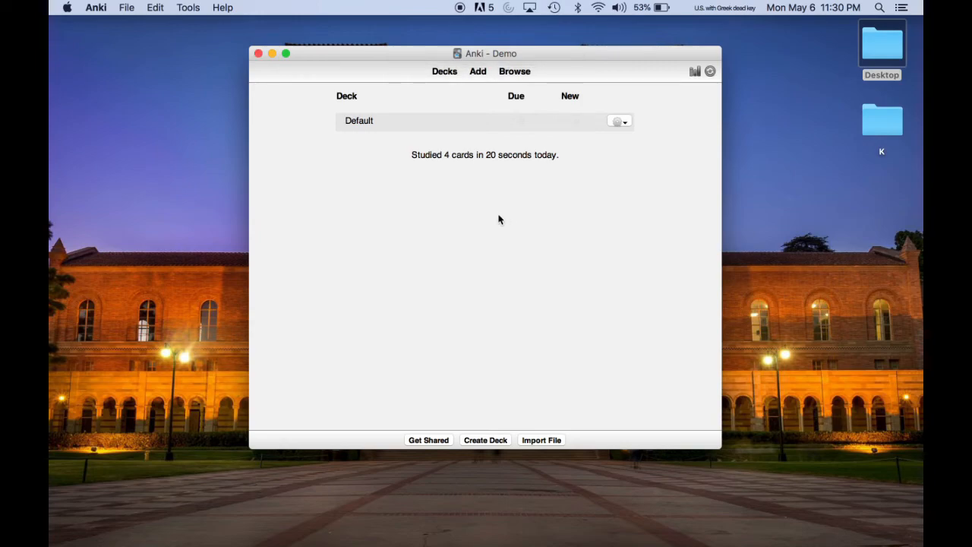